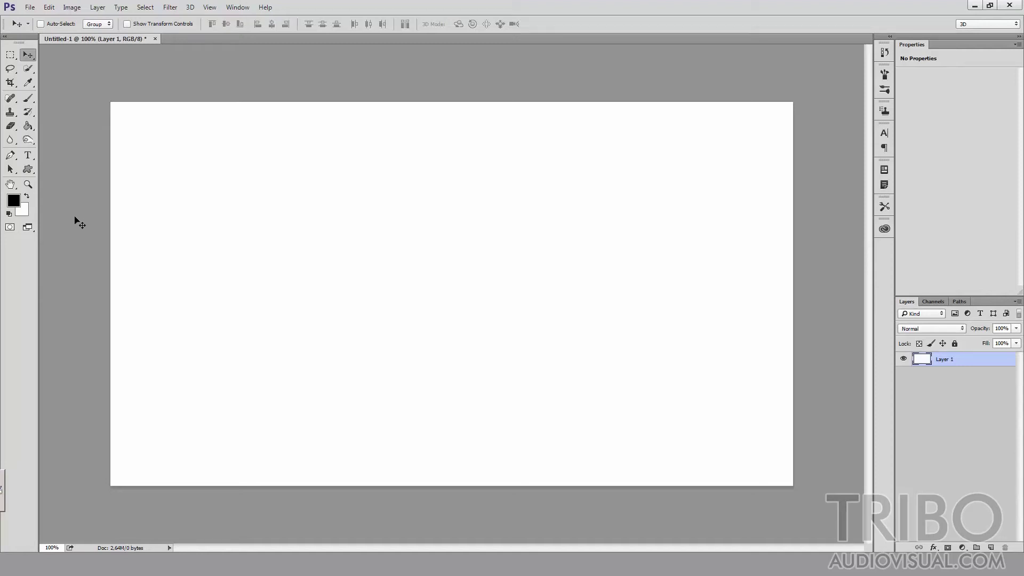
Step: Select the Custom Shape Tool and replace the shape picker's contents with the All library
{"action": "left_click", "coordinate": [27, 171]}
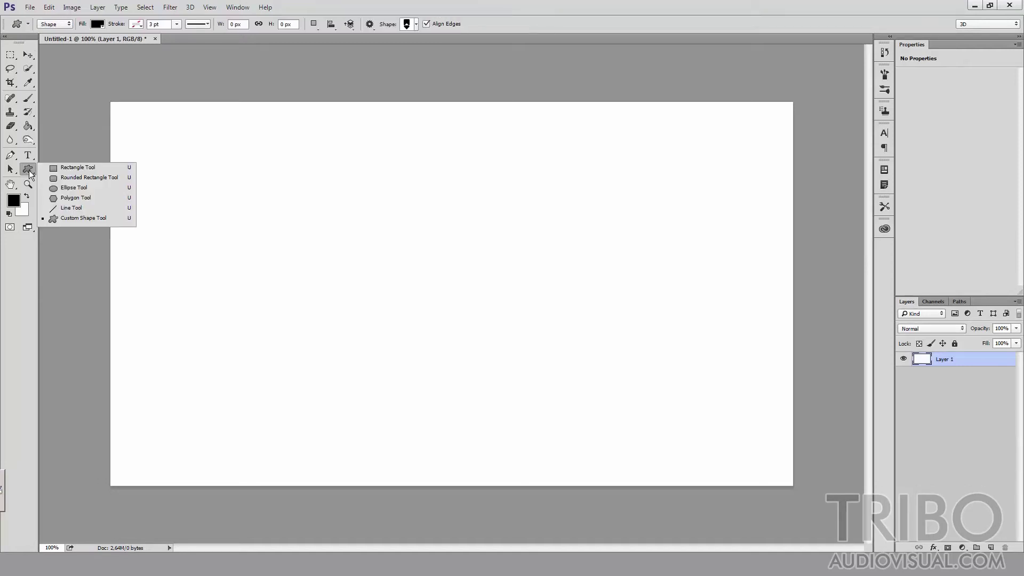
{"action": "left_click", "coordinate": [78, 221]}
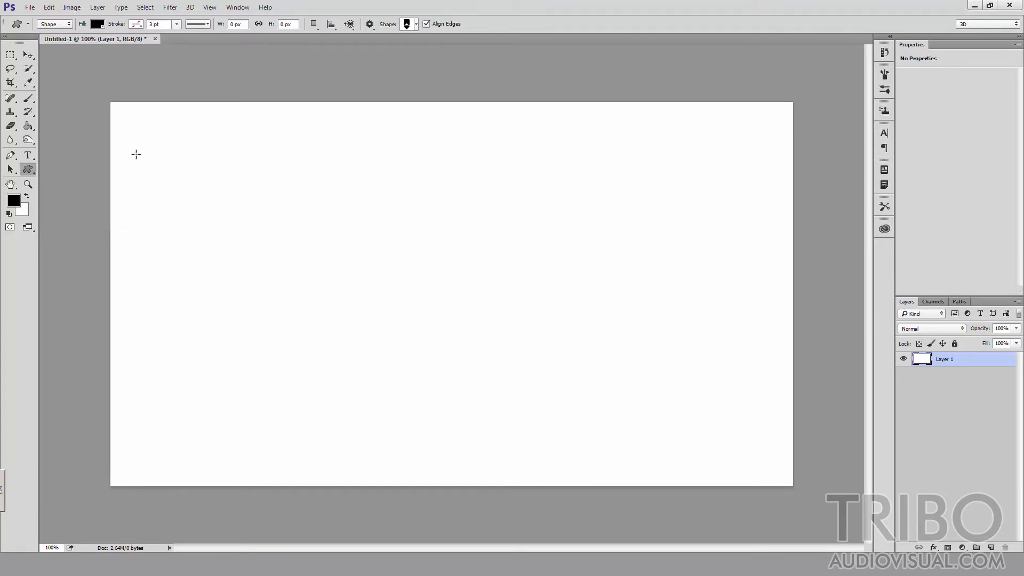
{"action": "left_click", "coordinate": [415, 24]}
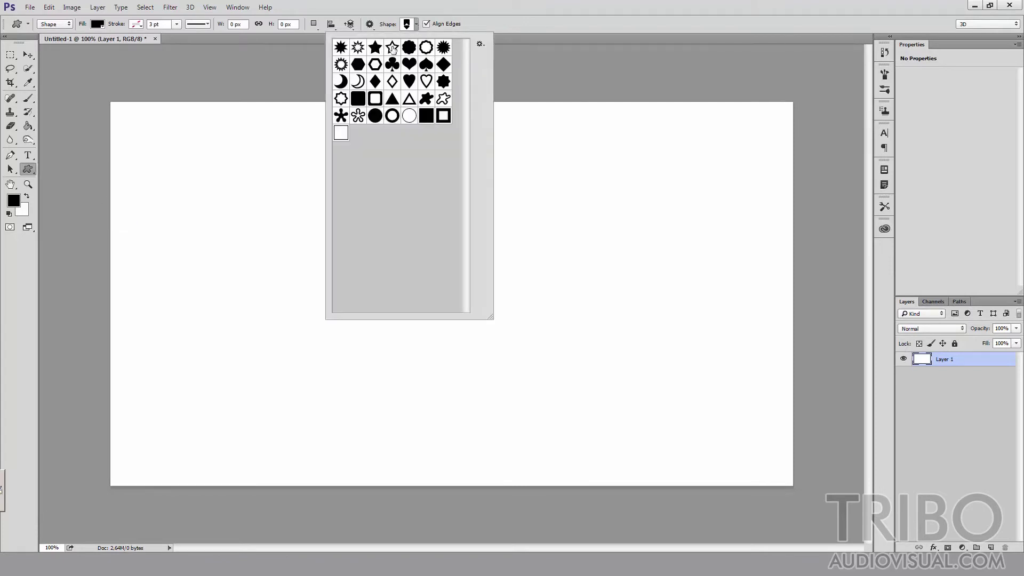
{"action": "left_click", "coordinate": [480, 45]}
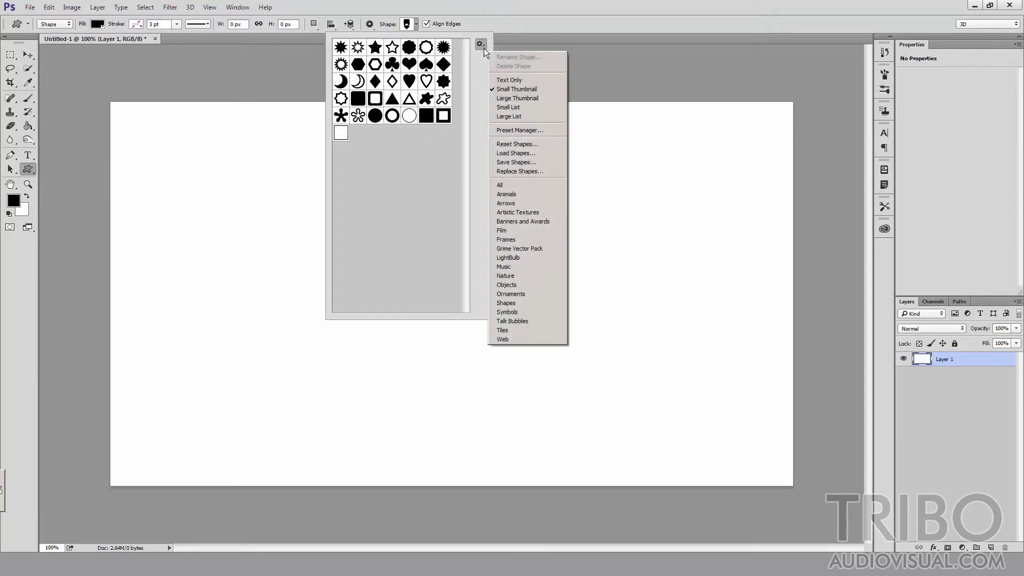
{"action": "left_click", "coordinate": [511, 186]}
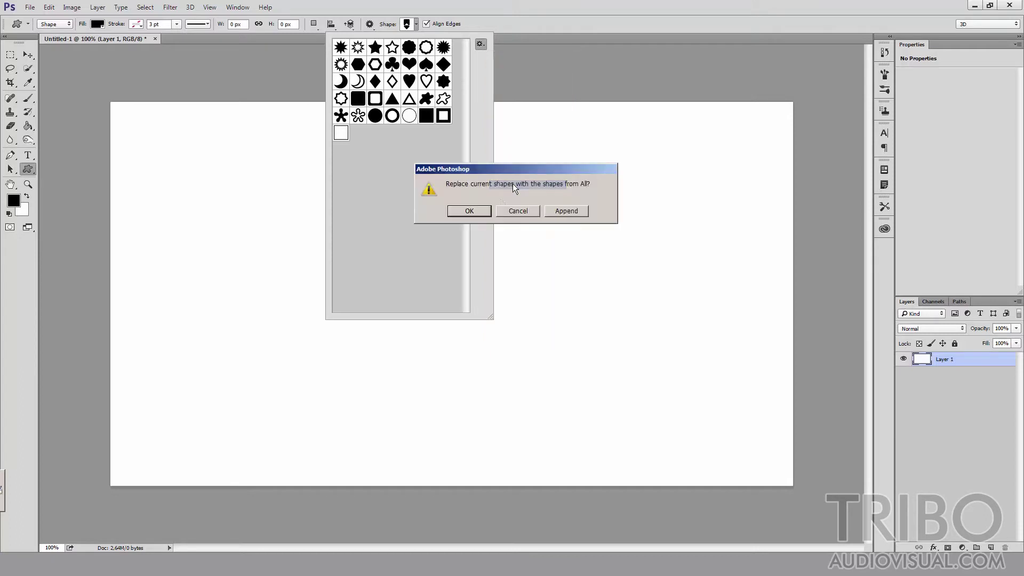
{"action": "left_click", "coordinate": [475, 212]}
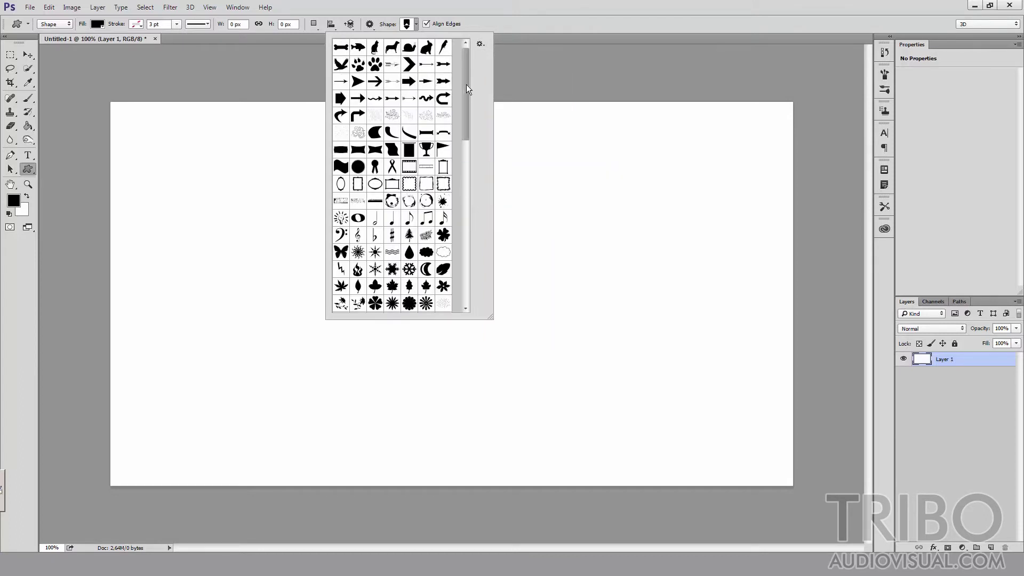
Step: Draw a splash-circle shape on the right of the canvas and move it up-left
{"action": "mouse_move", "coordinate": [466, 84]}
{"action": "left_mouse_down"}
{"action": "mouse_move", "coordinate": [459, 213]}
{"action": "mouse_move", "coordinate": [447, 67]}
{"action": "left_mouse_up"}
{"action": "left_click_drag", "start_coordinate": [467, 84], "coordinate": [463, 123]}
{"action": "left_click", "coordinate": [428, 86]}
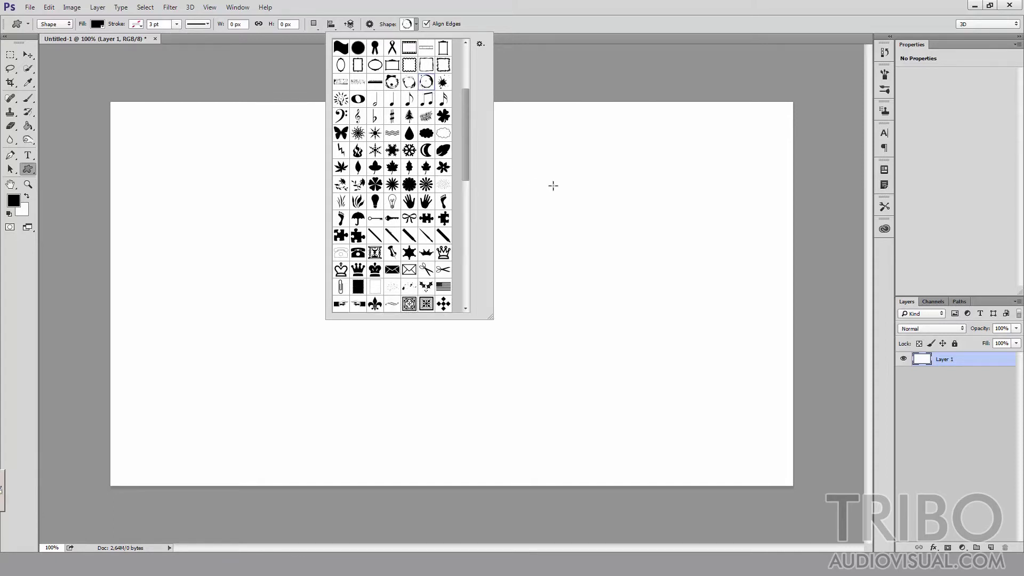
{"action": "left_click_drag", "start_coordinate": [553, 186], "coordinate": [763, 423]}
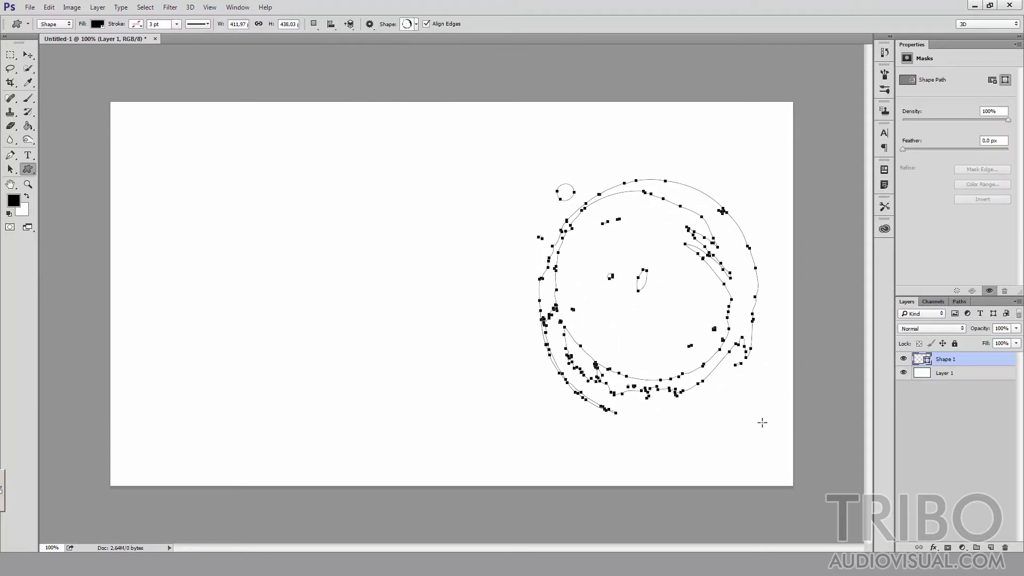
{"action": "left_click", "coordinate": [28, 55]}
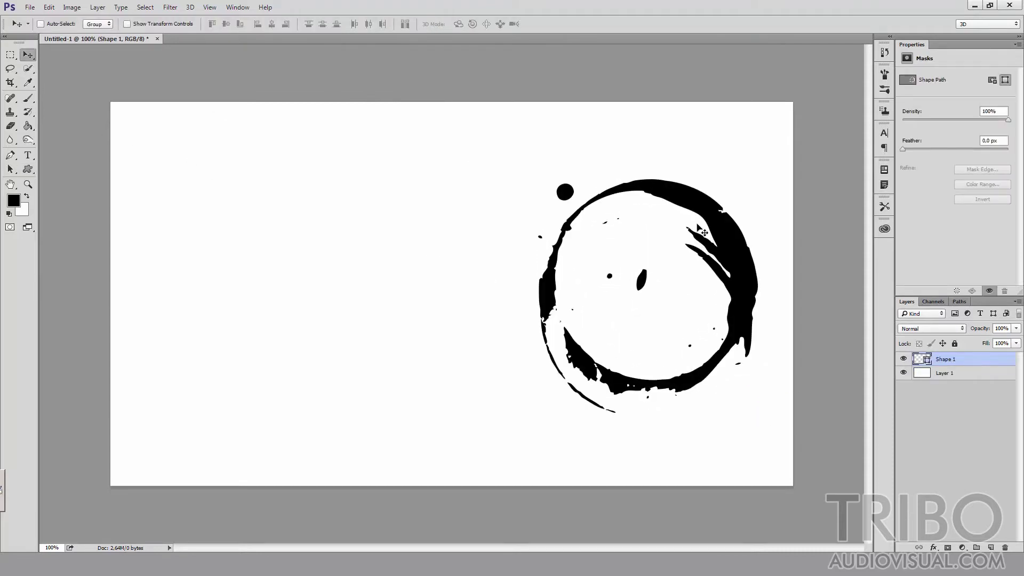
{"action": "left_click_drag", "start_coordinate": [699, 230], "coordinate": [659, 210]}
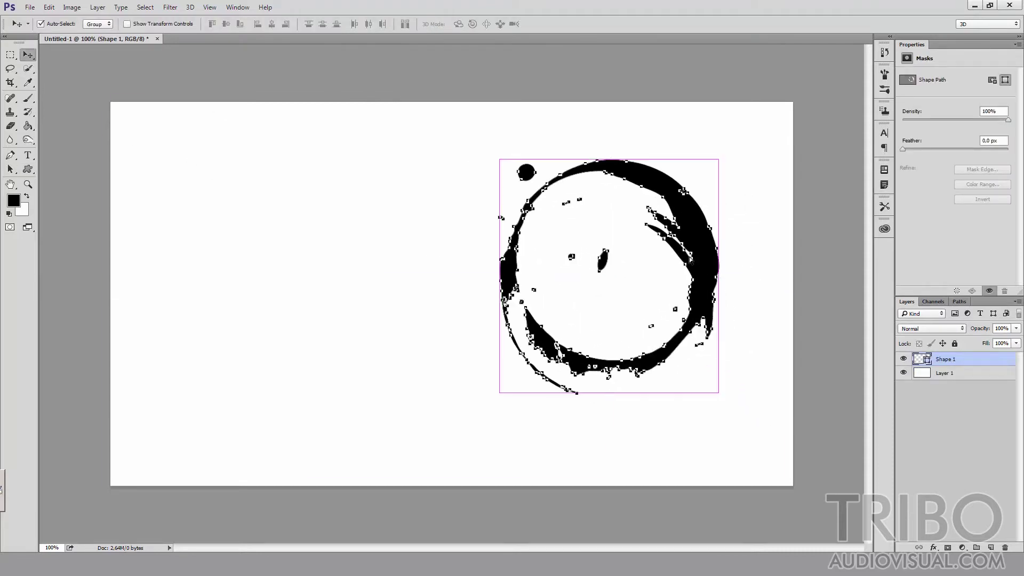
Step: Enlarge the splash circle to about 288%, then delete the Shape 1 layer
{"action": "key", "text": "ctrl+t"}
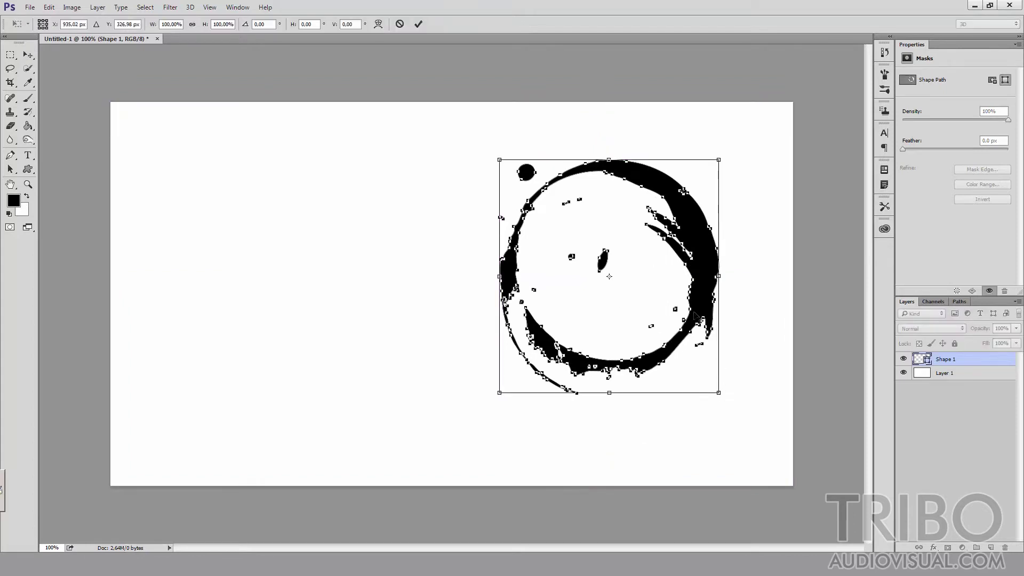
{"action": "left_click_drag", "start_coordinate": [509, 155], "coordinate": [271, 18]}
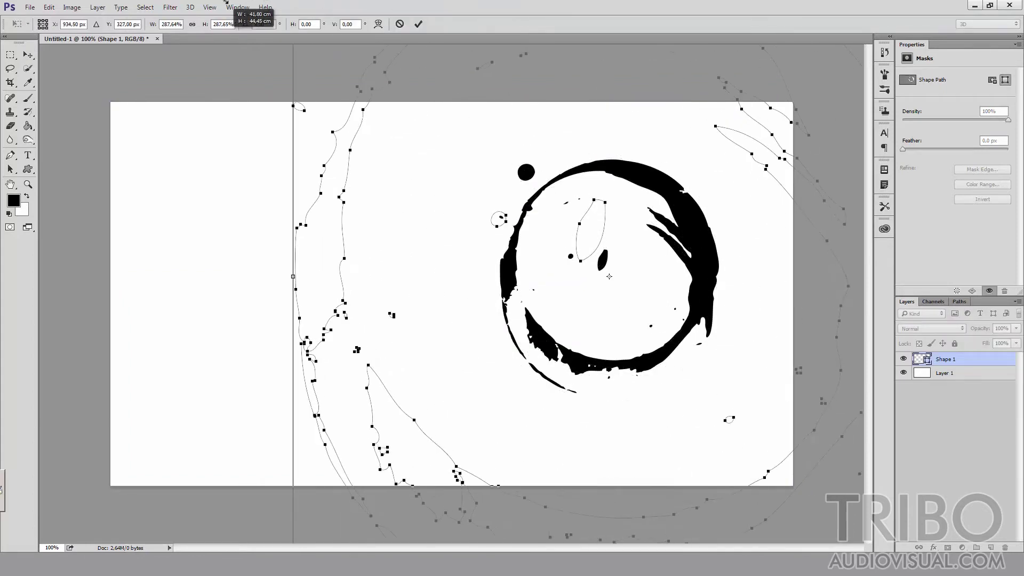
{"action": "key", "text": "Return"}
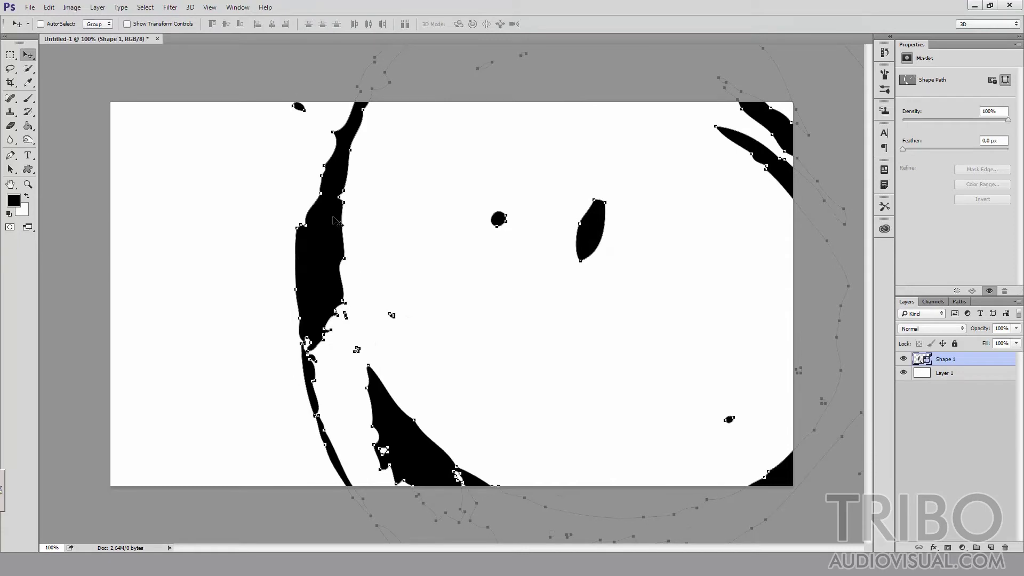
{"action": "left_click", "coordinate": [946, 392]}
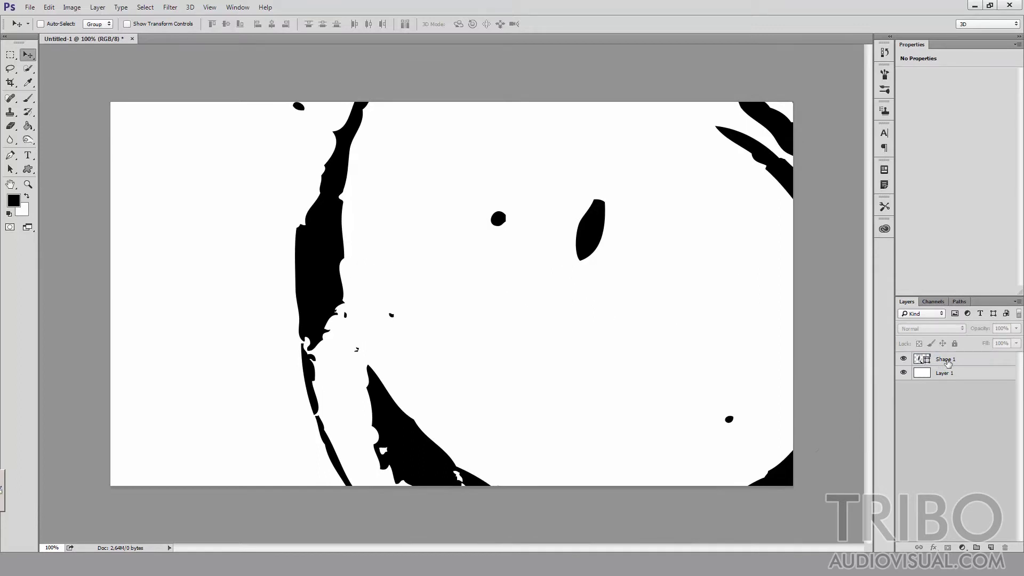
{"action": "left_click", "coordinate": [946, 360]}
{"action": "key", "text": "Delete"}
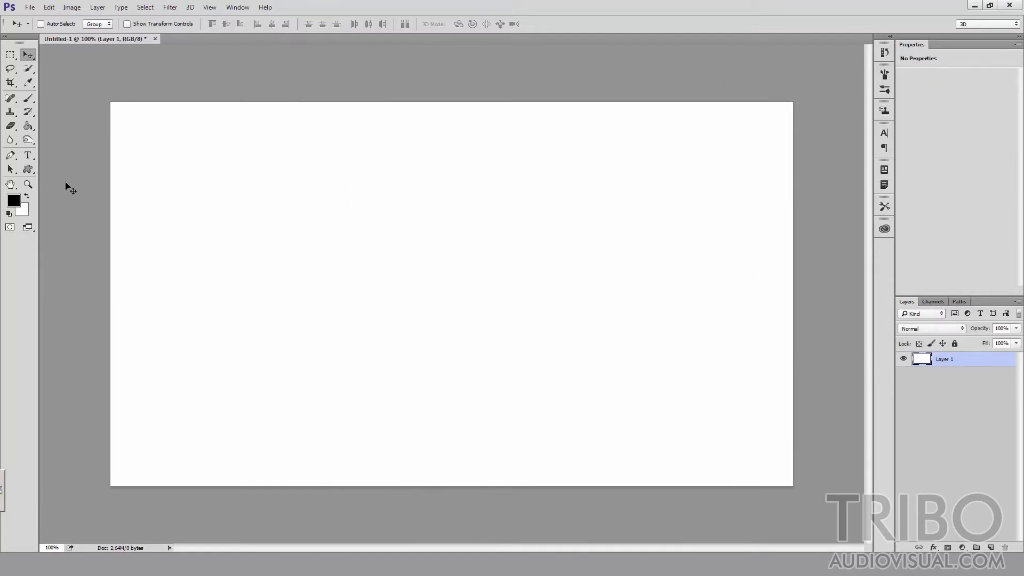
Step: Draw an airplane custom shape on the left of the canvas
{"action": "left_click", "coordinate": [28, 169]}
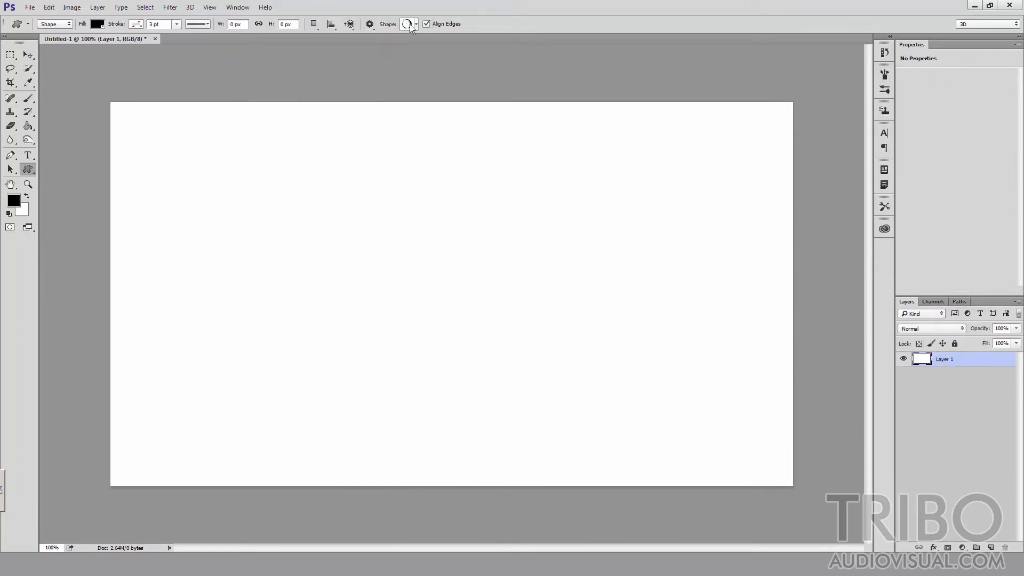
{"action": "left_click", "coordinate": [411, 25]}
{"action": "mouse_move", "coordinate": [466, 142]}
{"action": "left_mouse_down"}
{"action": "mouse_move", "coordinate": [469, 118]}
{"action": "mouse_move", "coordinate": [452, 223]}
{"action": "mouse_move", "coordinate": [459, 274]}
{"action": "left_mouse_up"}
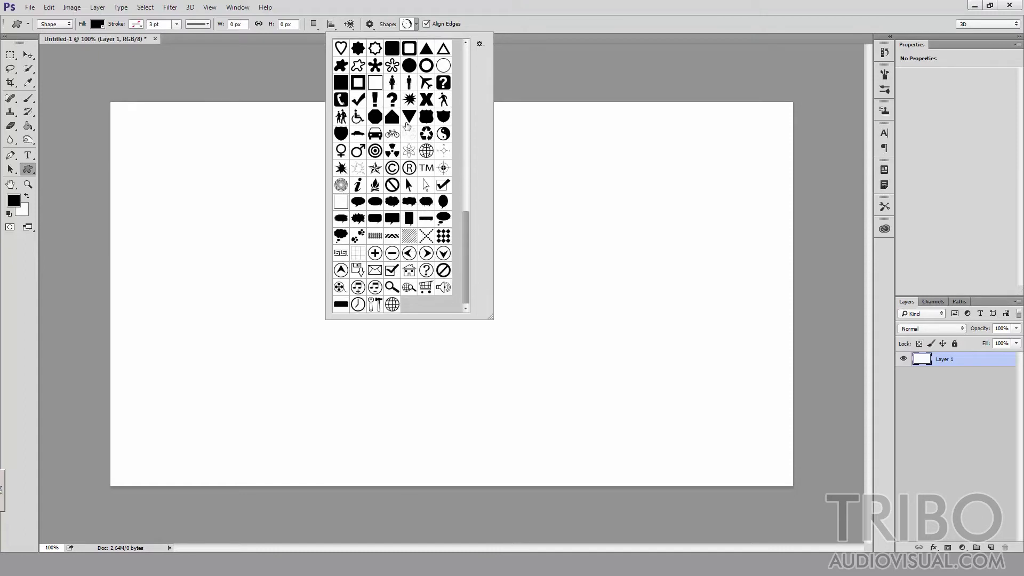
{"action": "left_click", "coordinate": [430, 81]}
{"action": "left_click_drag", "start_coordinate": [253, 212], "coordinate": [521, 385]}
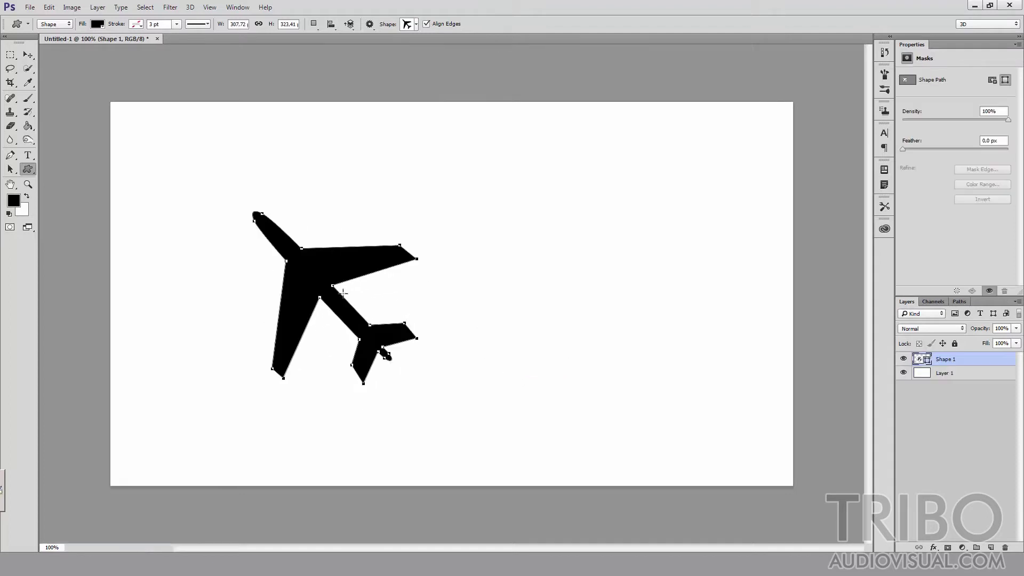
Step: Fill the airplane solid yellow and give it a solid black outline
{"action": "left_click", "coordinate": [98, 24]}
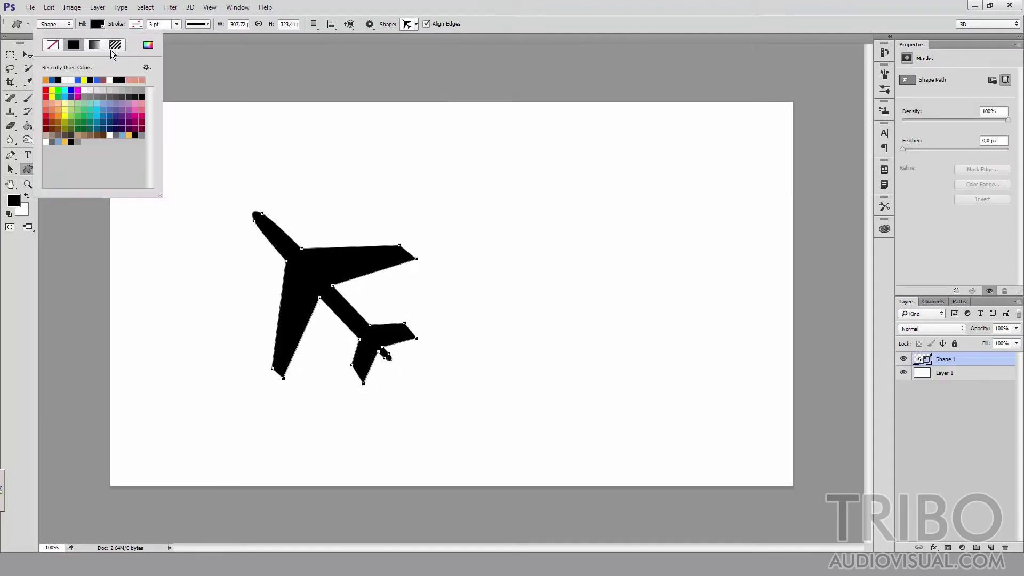
{"action": "left_click", "coordinate": [96, 114]}
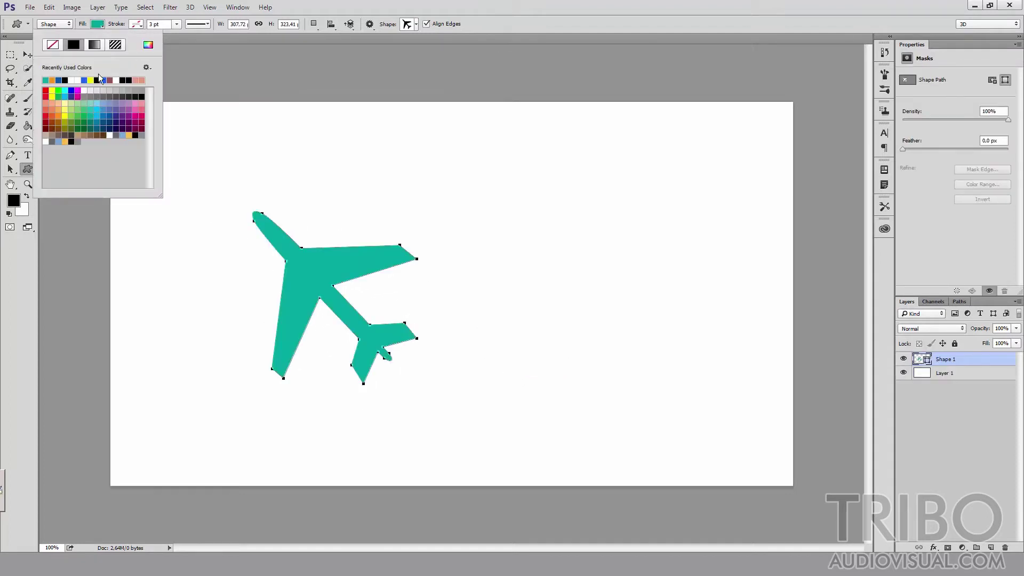
{"action": "left_click", "coordinate": [94, 46]}
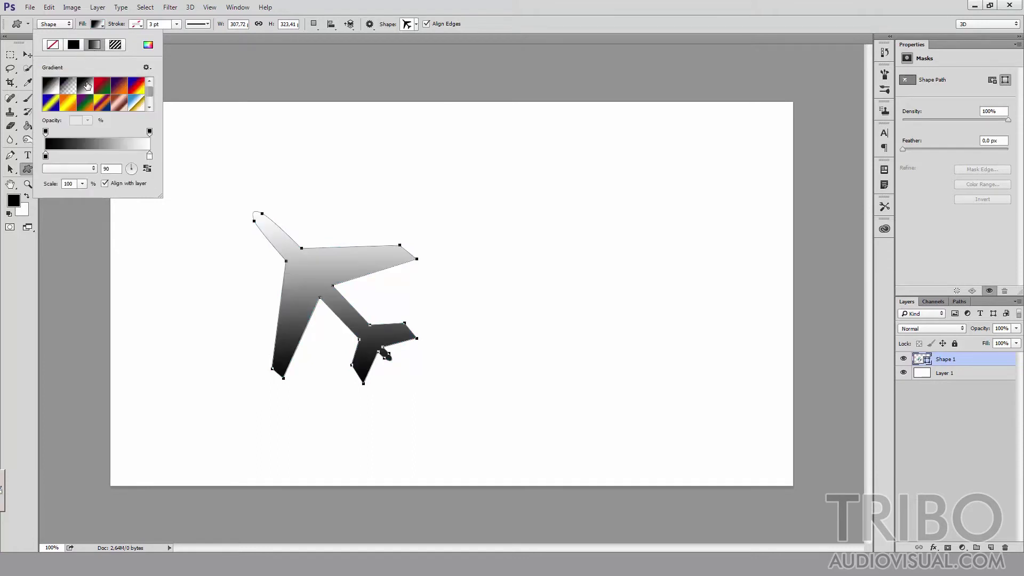
{"action": "left_click", "coordinate": [74, 46]}
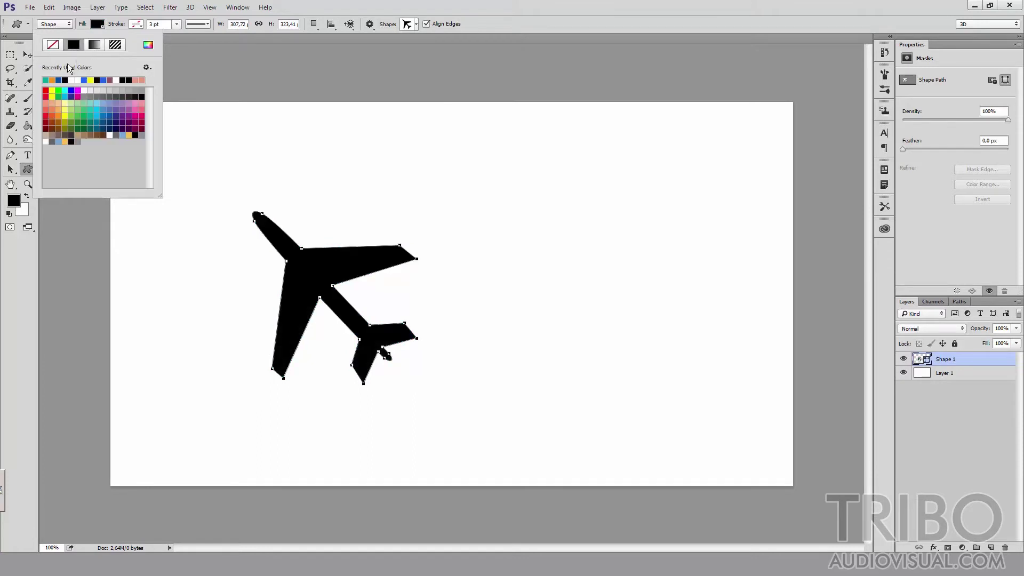
{"action": "left_click", "coordinate": [67, 115]}
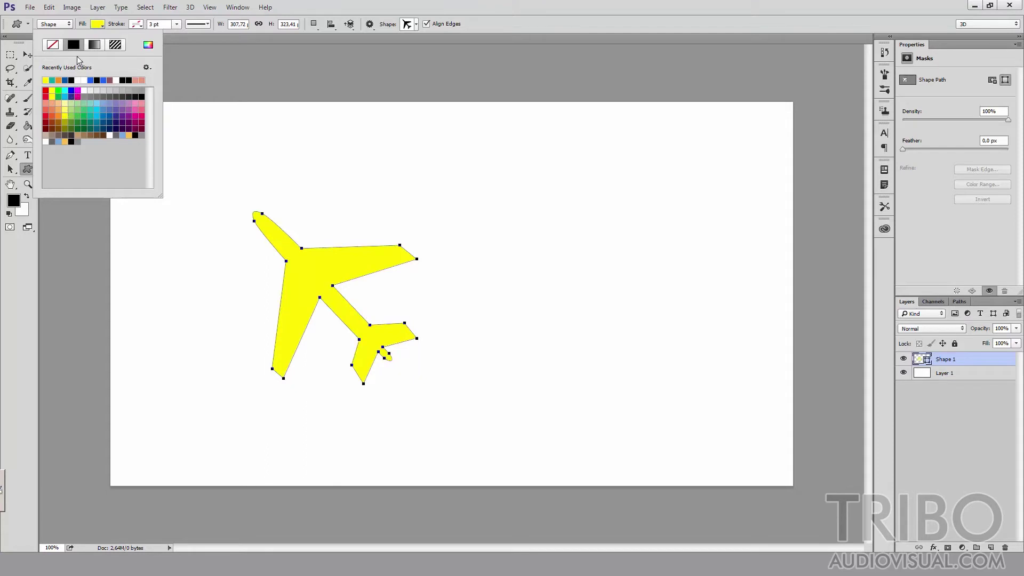
{"action": "left_click", "coordinate": [134, 25]}
{"action": "left_click", "coordinate": [112, 45]}
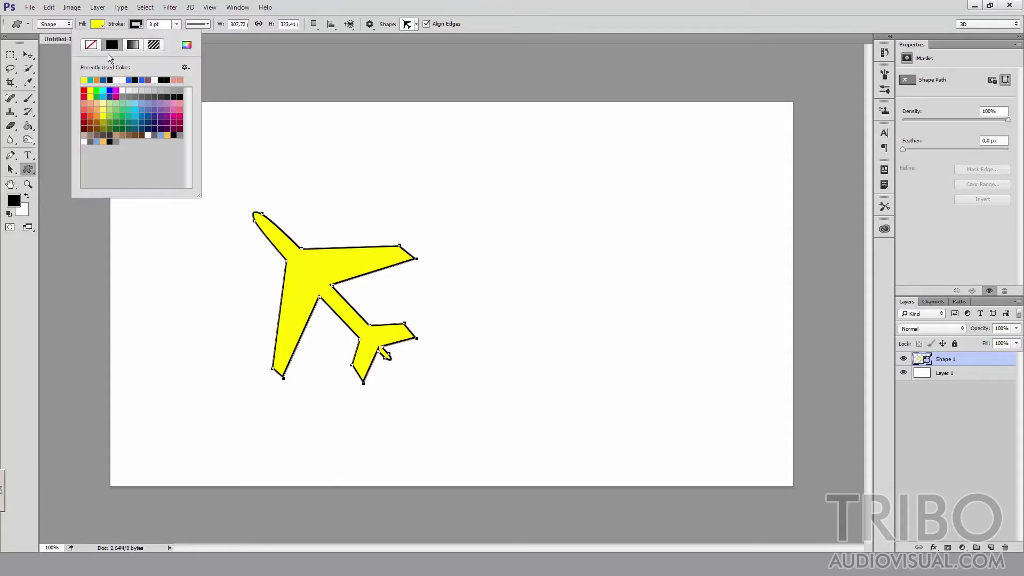
{"action": "left_click", "coordinate": [176, 24]}
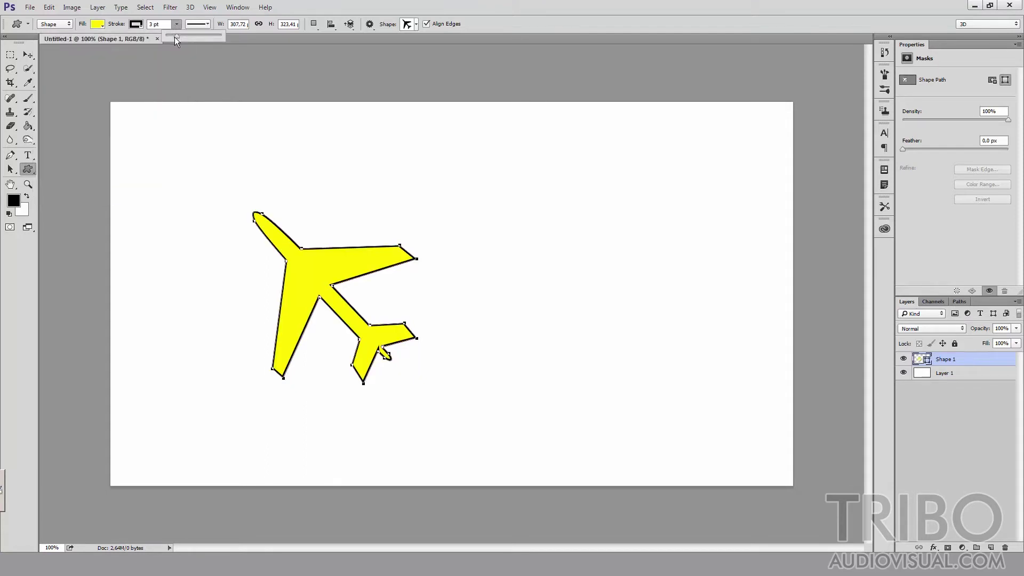
Step: Thicken the airplane's black outline to 5.53 pt and make it dotted
{"action": "left_click_drag", "start_coordinate": [183, 37], "coordinate": [177, 36]}
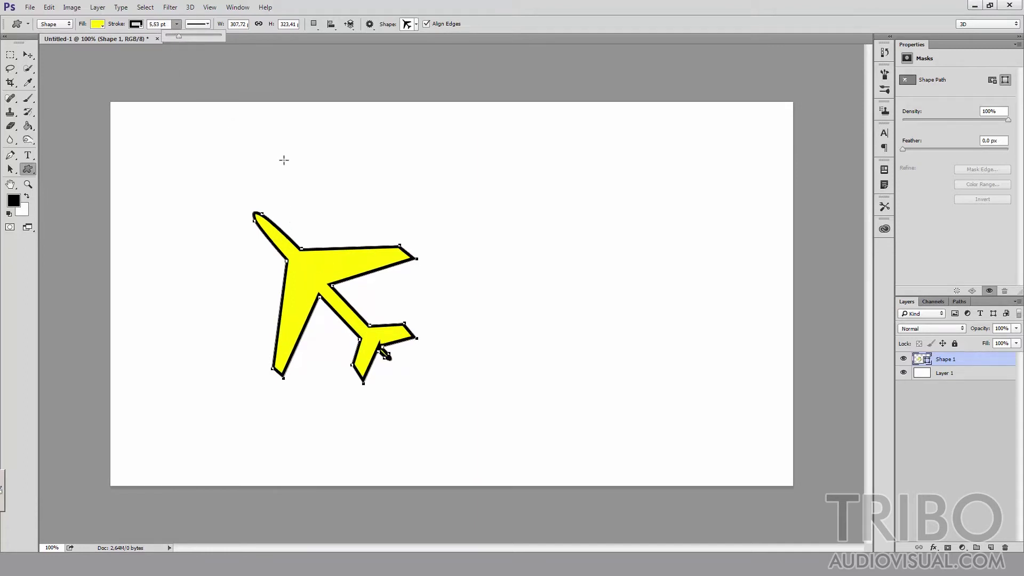
{"action": "left_click", "coordinate": [208, 24]}
{"action": "left_click", "coordinate": [193, 76]}
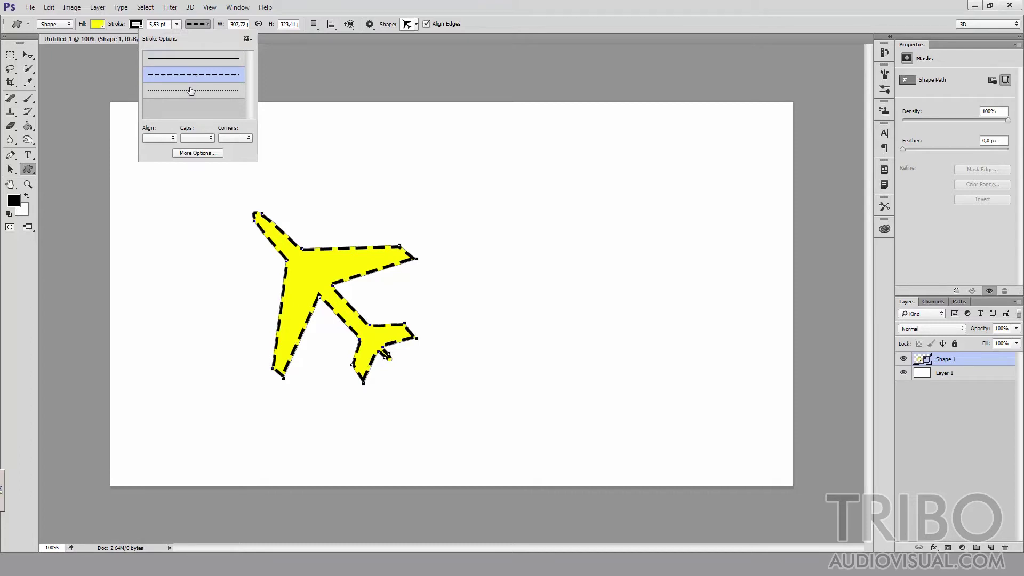
{"action": "left_click", "coordinate": [192, 92]}
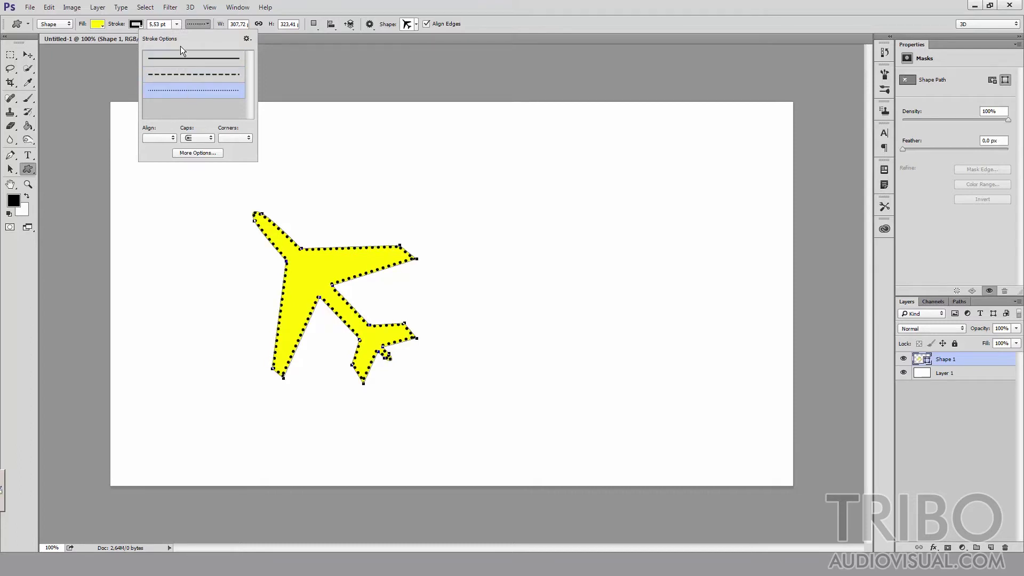
{"action": "left_click", "coordinate": [29, 55]}
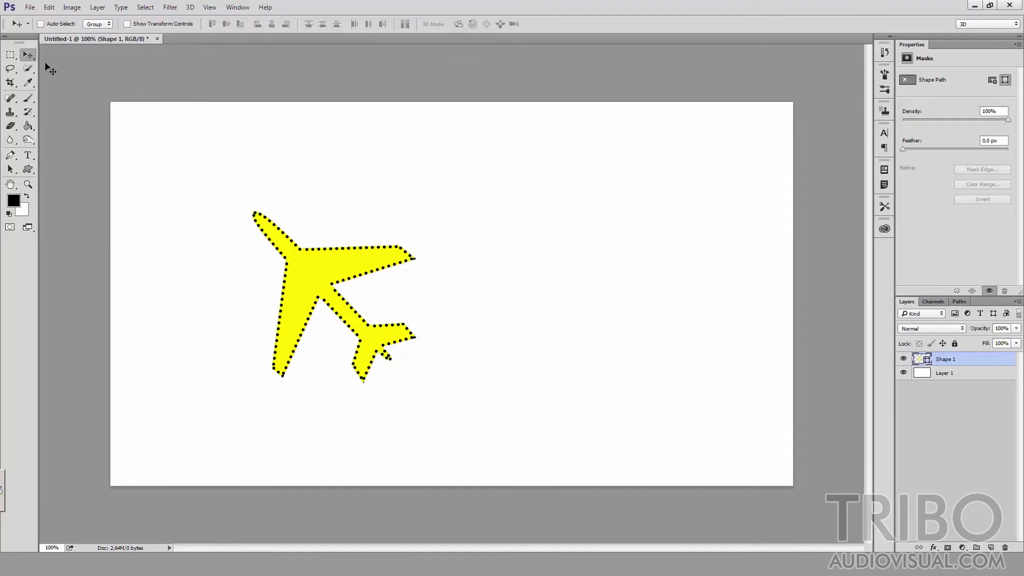
Step: Preview a Bevel & Emboss on the airplane, discard it, and return to the Custom Shape tool
{"action": "right_click", "coordinate": [941, 359]}
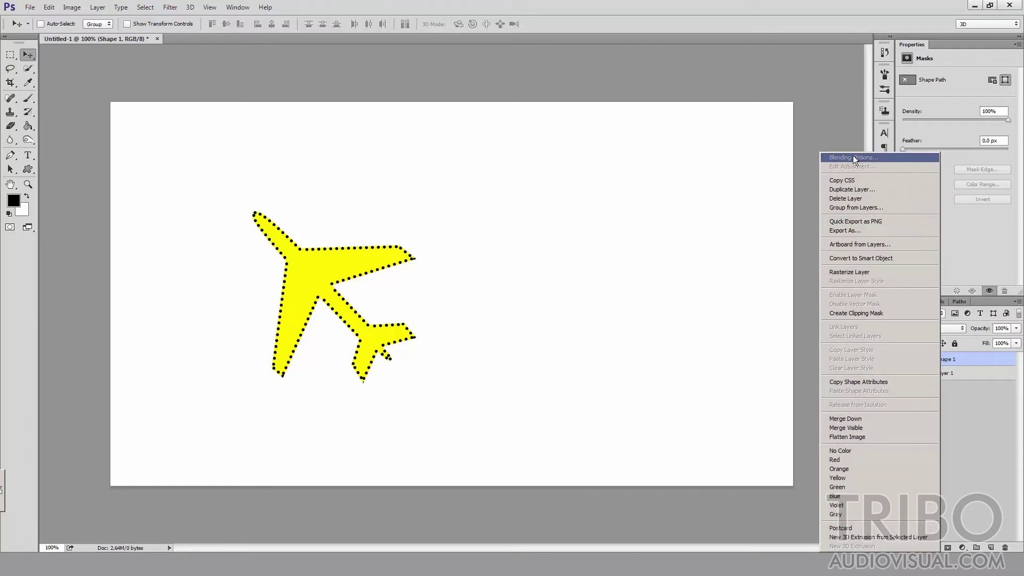
{"action": "key", "text": "space"}
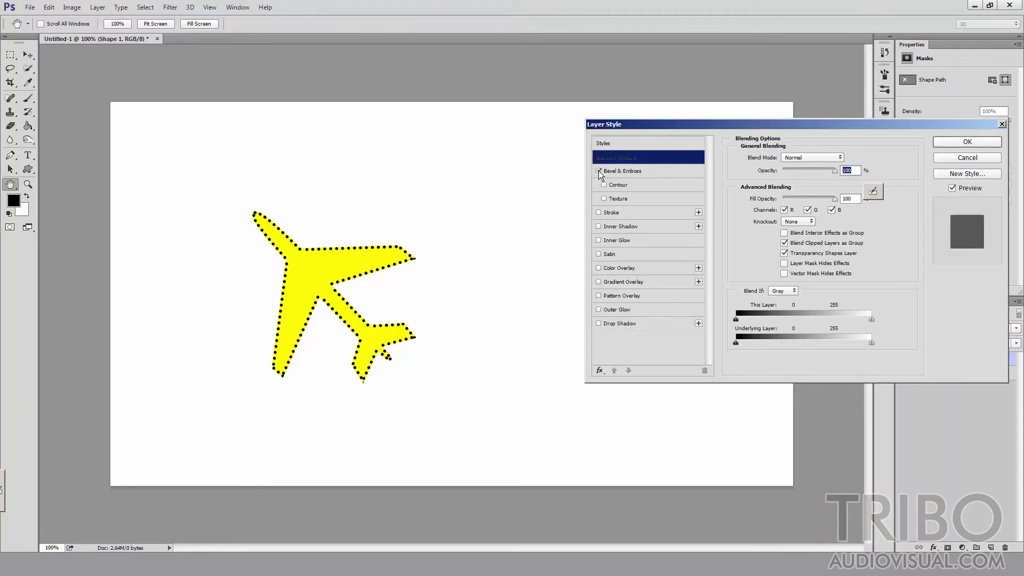
{"action": "left_click", "coordinate": [619, 171]}
{"action": "left_click_drag", "start_coordinate": [783, 184], "coordinate": [783, 208]}
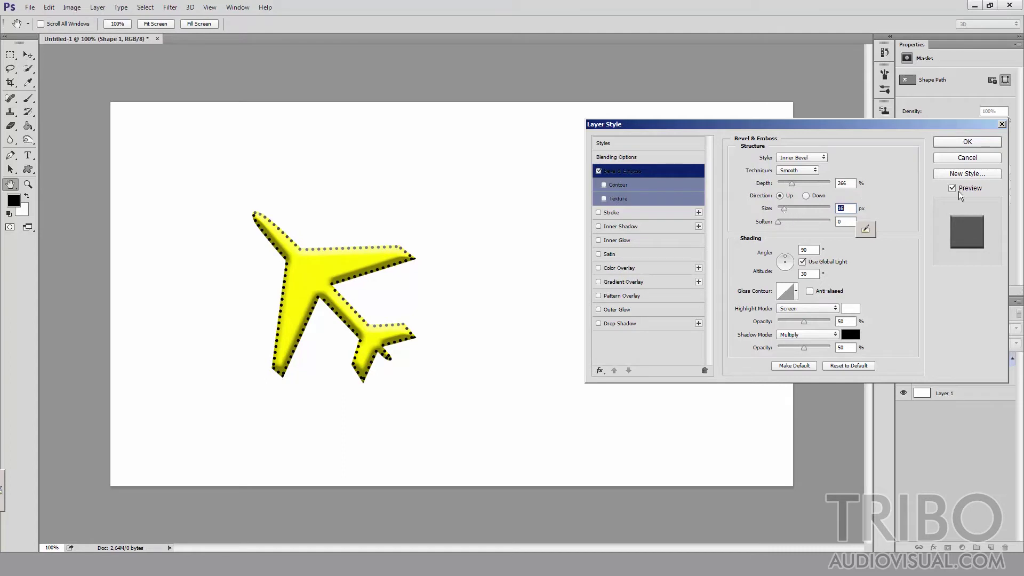
{"action": "left_click", "coordinate": [967, 158]}
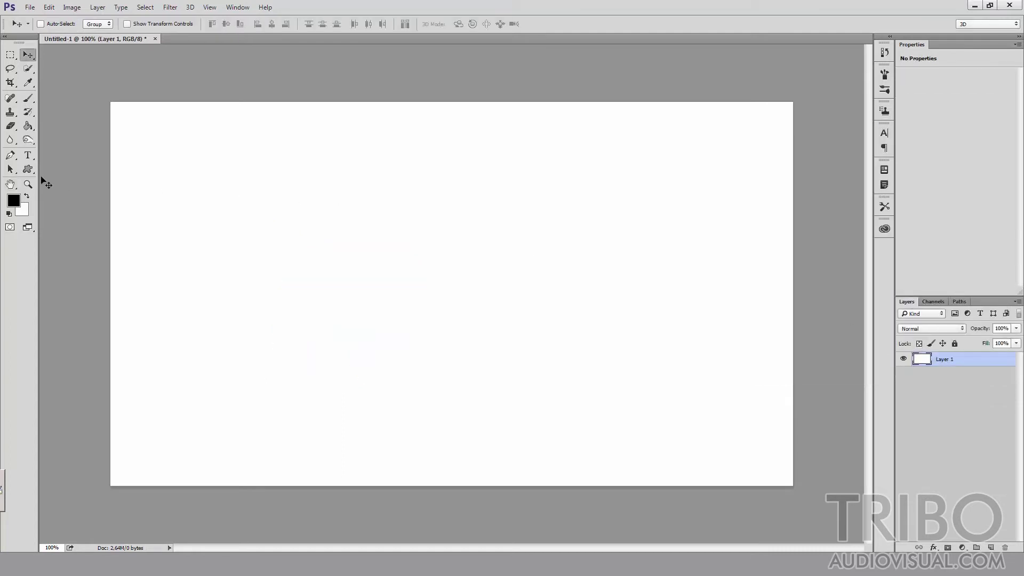
{"action": "left_click", "coordinate": [32, 169]}
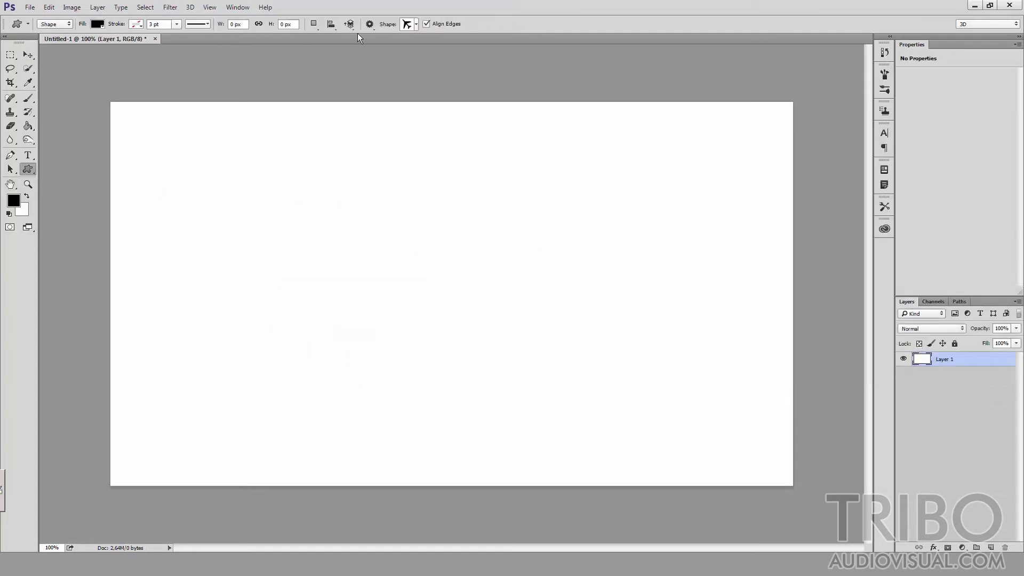
Step: Pick the inverted triangle shape and drag it out on the canvas's right side
{"action": "left_click", "coordinate": [410, 24]}
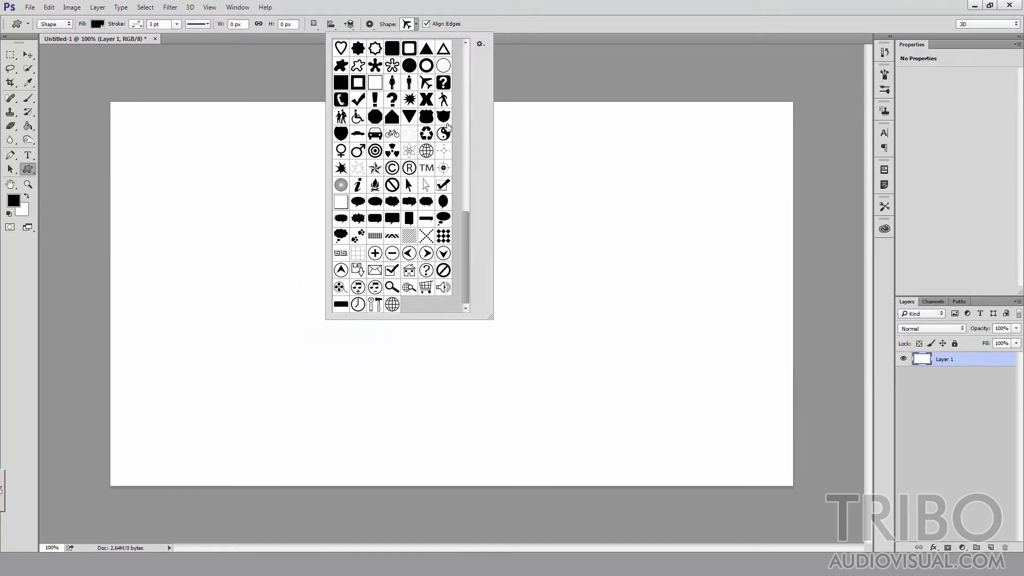
{"action": "left_click", "coordinate": [409, 116]}
{"action": "left_click", "coordinate": [581, 194]}
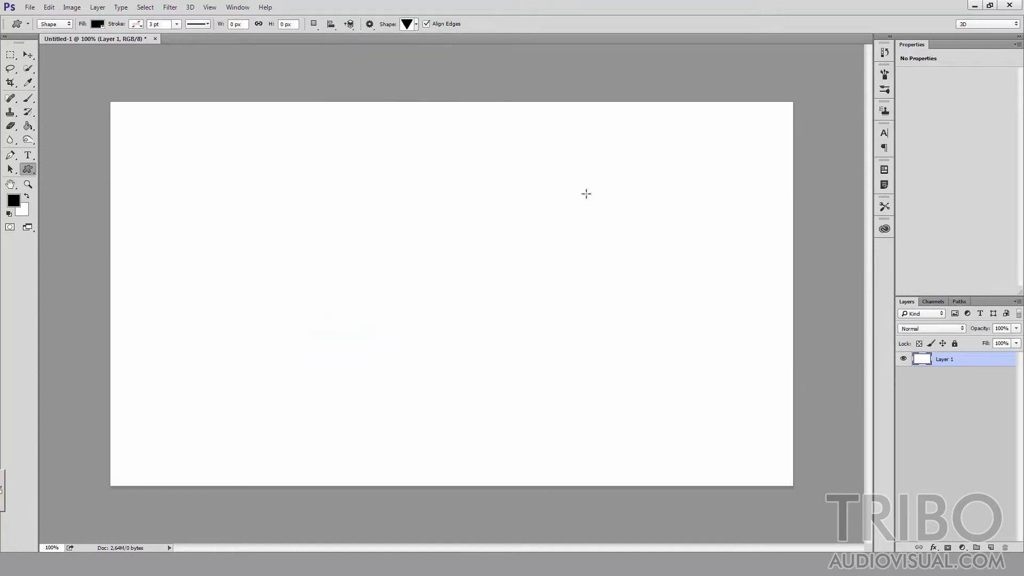
{"action": "left_click_drag", "start_coordinate": [579, 181], "coordinate": [707, 339]}
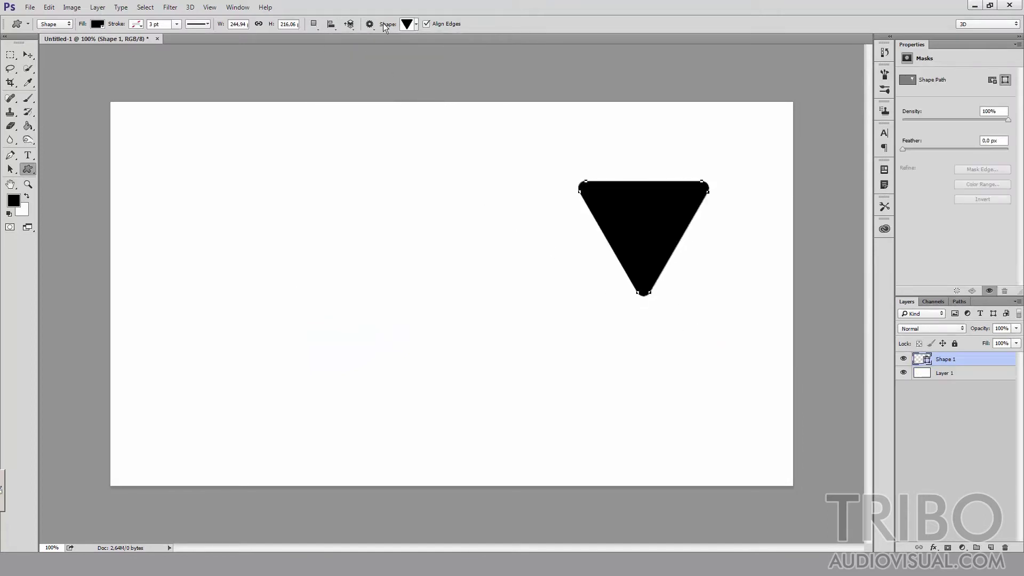
{"action": "left_click", "coordinate": [405, 26]}
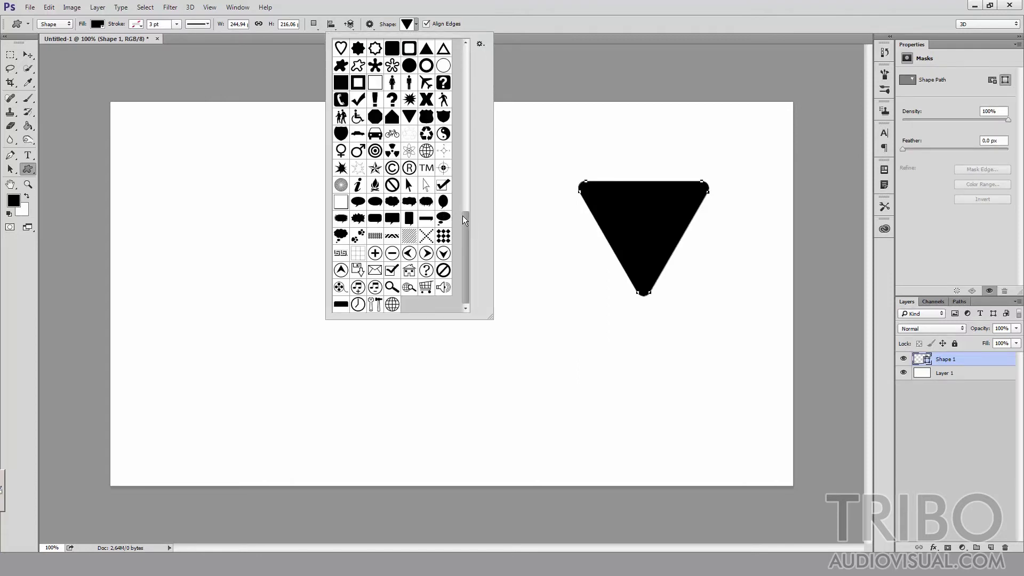
{"action": "mouse_move", "coordinate": [463, 215]}
{"action": "left_mouse_down"}
{"action": "mouse_move", "coordinate": [476, 167]}
{"action": "mouse_move", "coordinate": [473, 184]}
{"action": "left_mouse_up"}
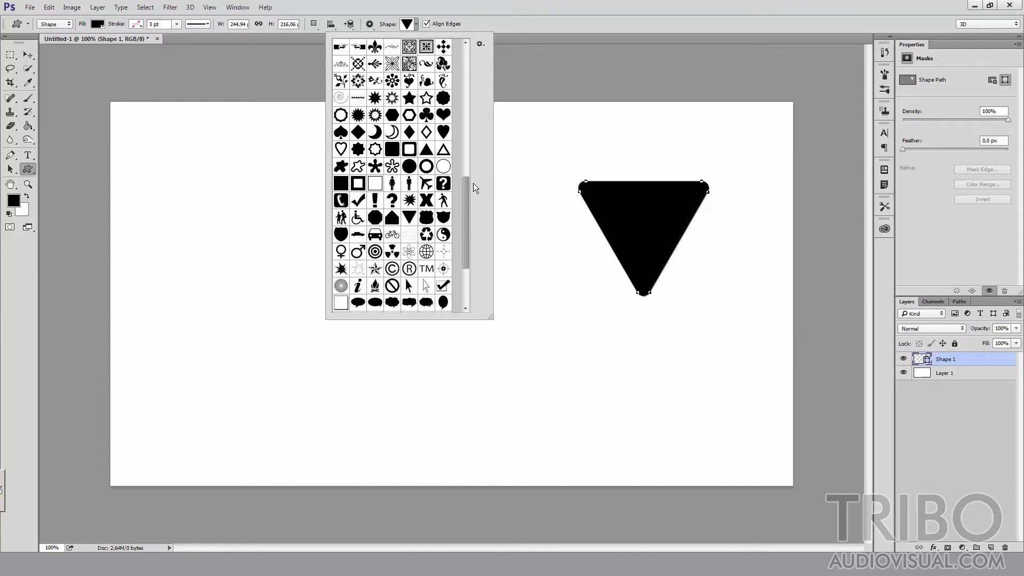
Step: Draw a square left of the triangle, then set fill to orange and stroke to solid black
{"action": "left_click", "coordinate": [338, 186]}
{"action": "left_click_drag", "start_coordinate": [231, 207], "coordinate": [362, 338]}
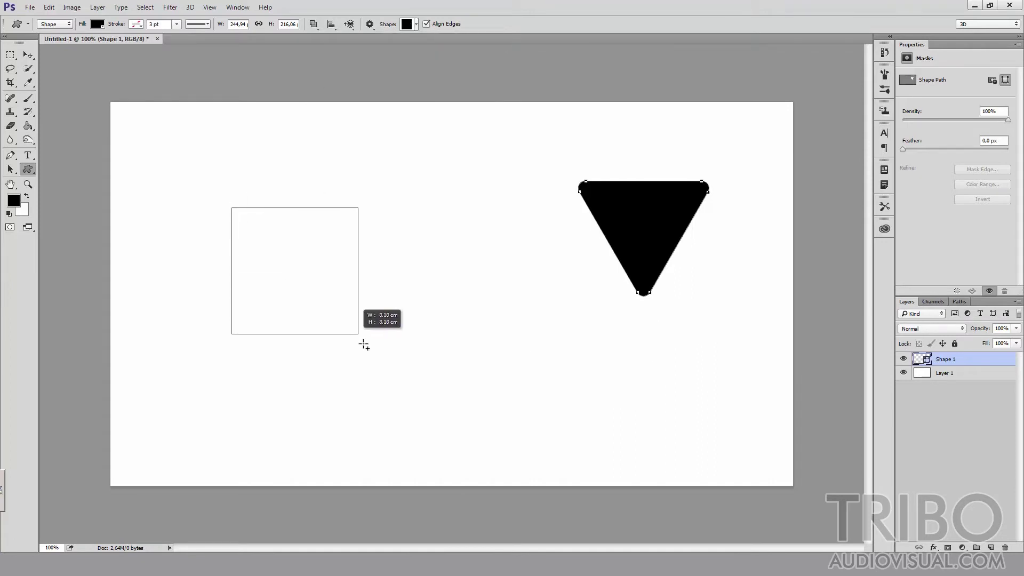
{"action": "left_click", "coordinate": [98, 25]}
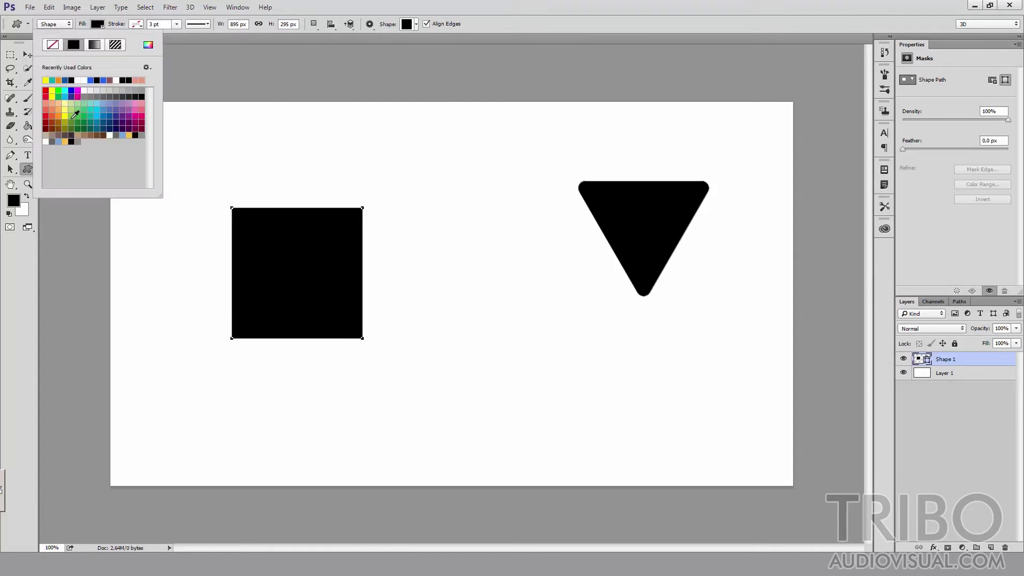
{"action": "left_click", "coordinate": [51, 115]}
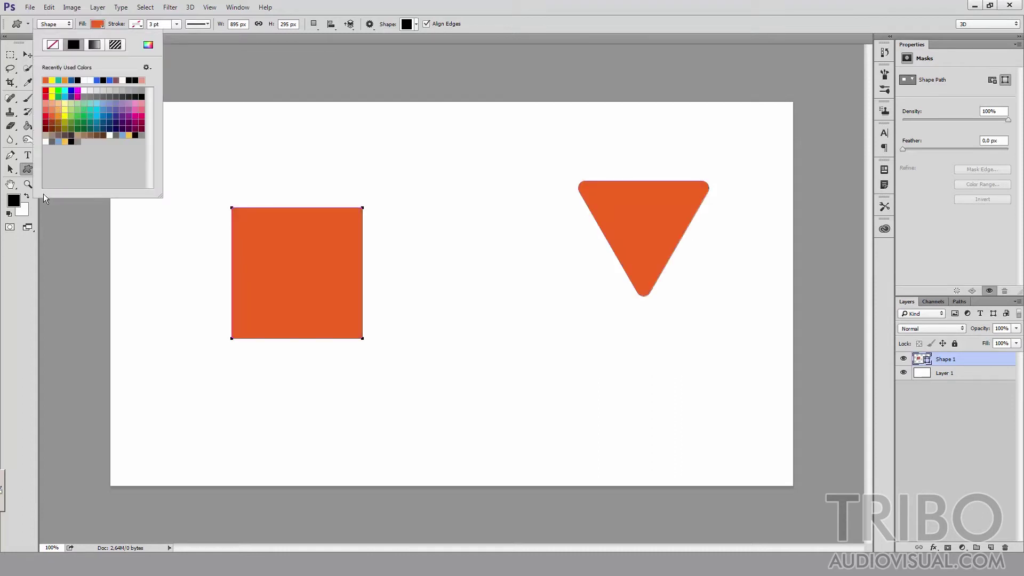
{"action": "left_click", "coordinate": [136, 24]}
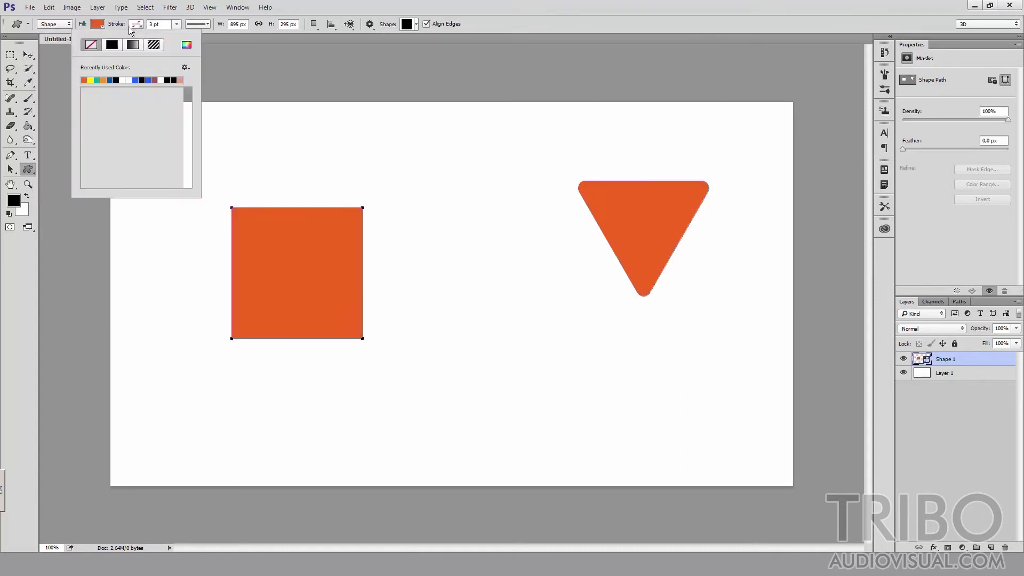
{"action": "left_click", "coordinate": [112, 44]}
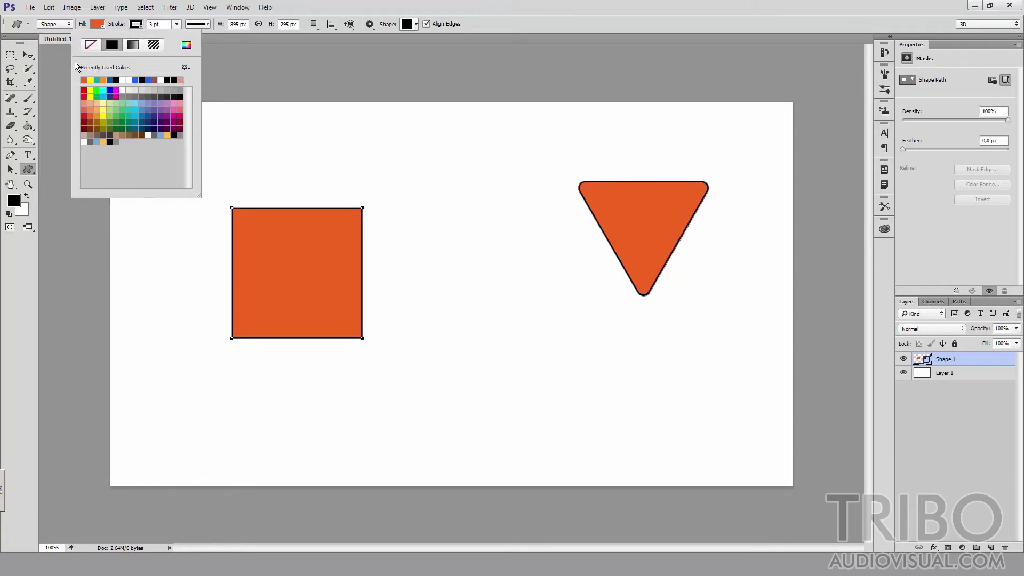
{"action": "left_click", "coordinate": [28, 55]}
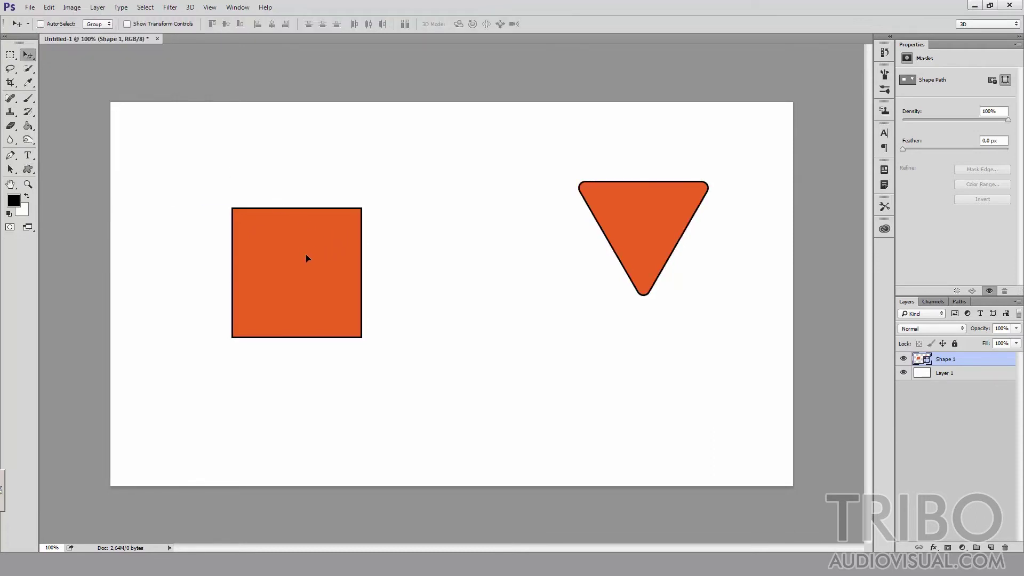
Step: Move the square and triangle individually toward the canvas centre with the Path Selection Tool
{"action": "mouse_move", "coordinate": [306, 258]}
{"action": "left_mouse_down"}
{"action": "mouse_move", "coordinate": [366, 256]}
{"action": "mouse_move", "coordinate": [297, 263]}
{"action": "left_mouse_up"}
{"action": "left_click_drag", "start_coordinate": [10, 170], "coordinate": [40, 170]}
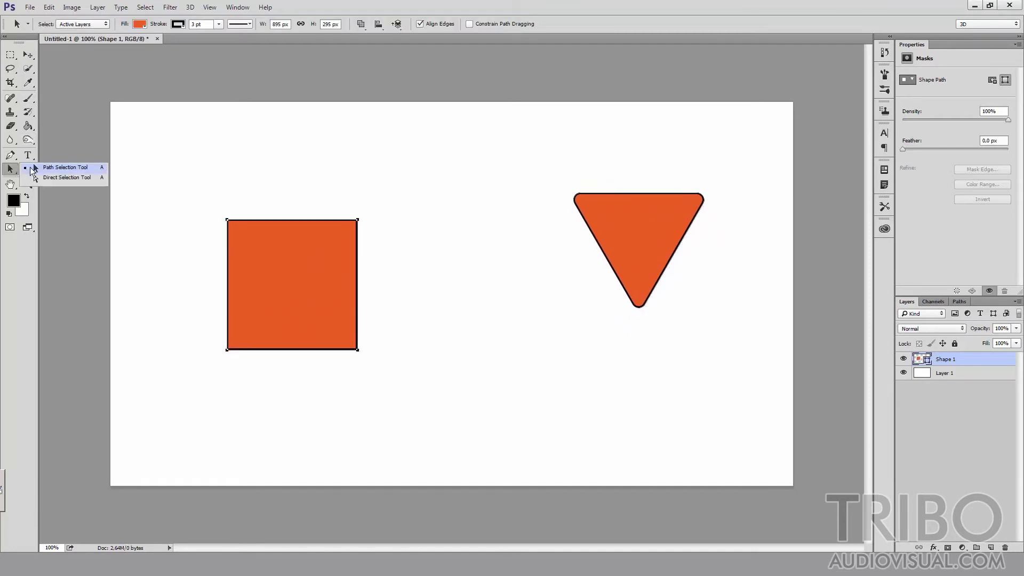
{"action": "left_click", "coordinate": [41, 169]}
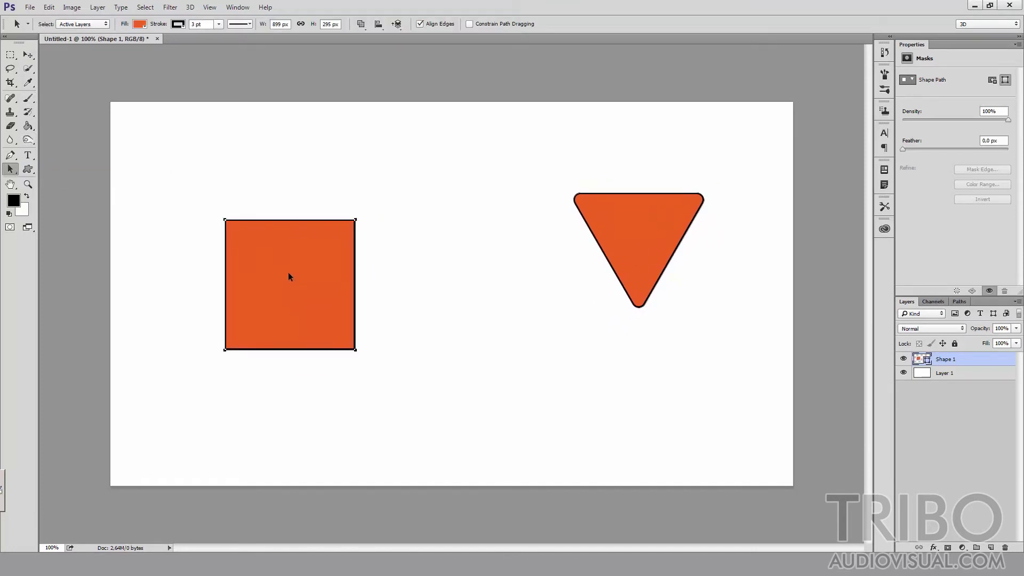
{"action": "left_click_drag", "start_coordinate": [290, 270], "coordinate": [427, 300]}
{"action": "left_click_drag", "start_coordinate": [594, 244], "coordinate": [557, 285]}
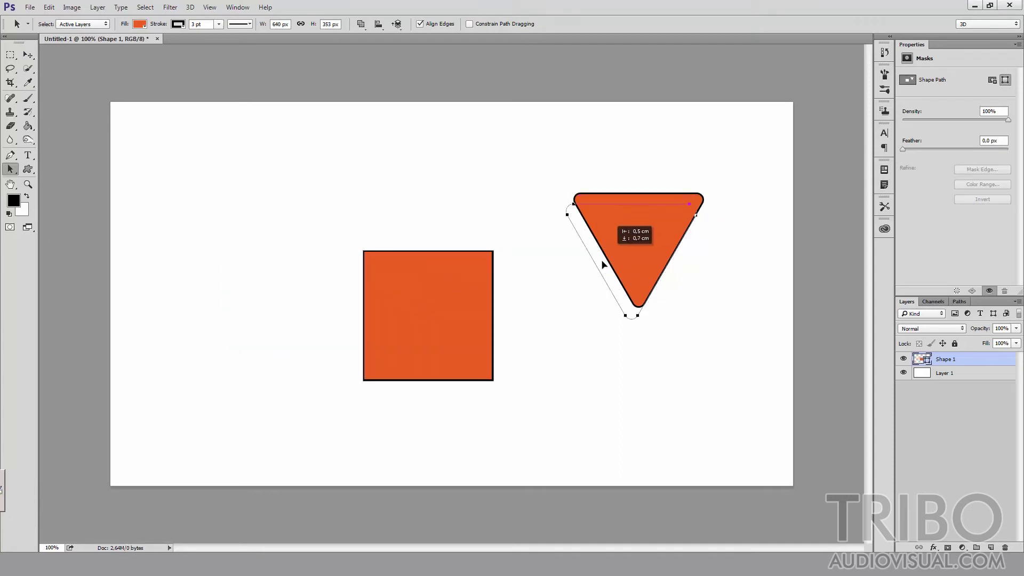
{"action": "left_click_drag", "start_coordinate": [423, 284], "coordinate": [407, 235]}
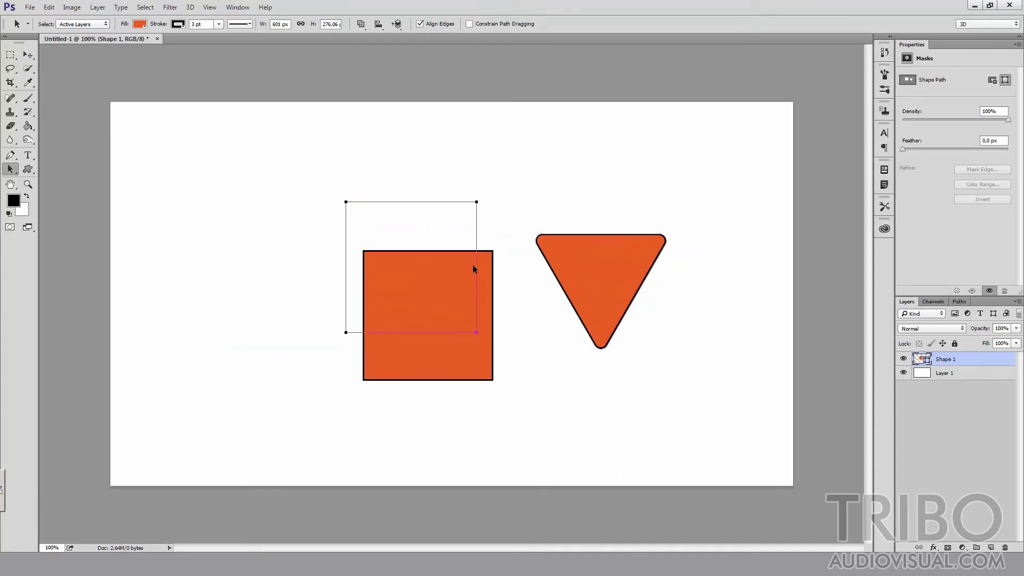
{"action": "left_click_drag", "start_coordinate": [585, 260], "coordinate": [559, 235]}
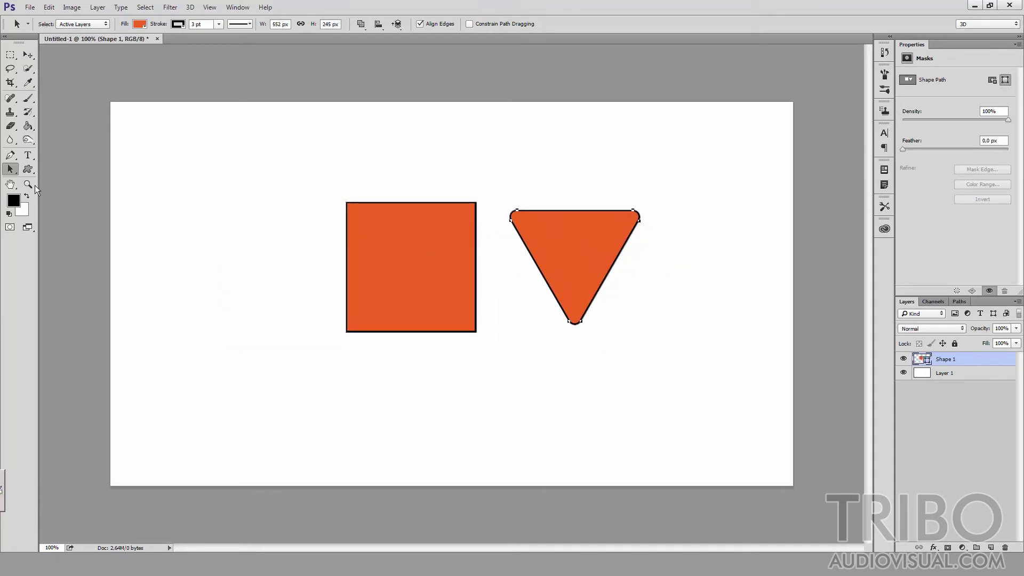
Step: Test dragging square and triangle corners with Direct Selection, undo both, and return to Path Selection
{"action": "right_click", "coordinate": [11, 169]}
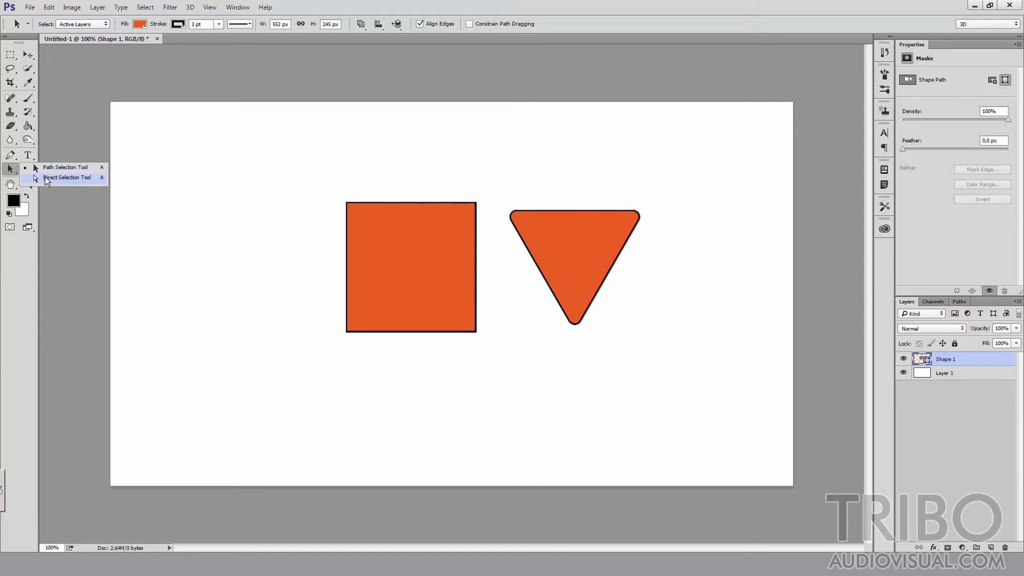
{"action": "left_click", "coordinate": [67, 180]}
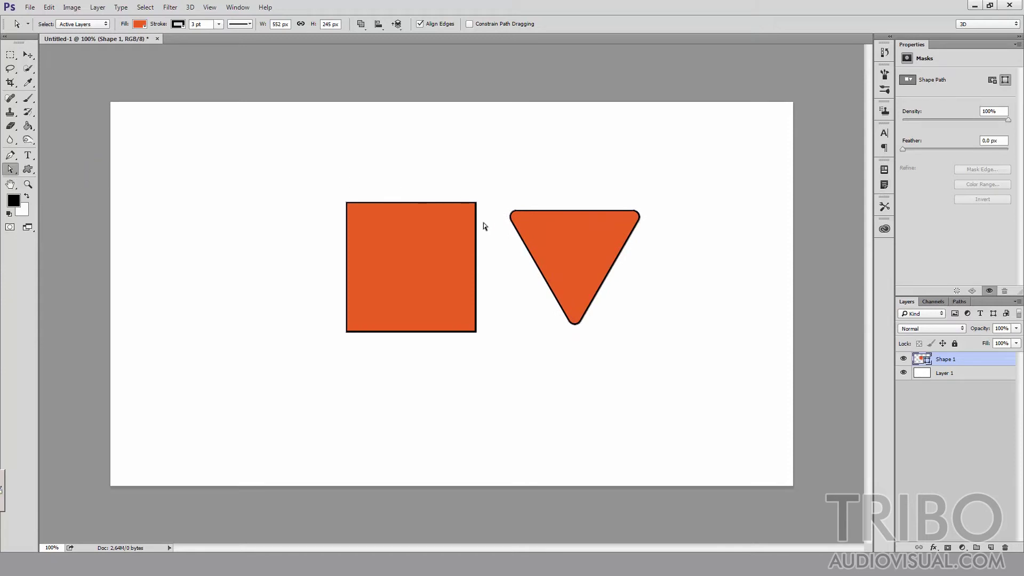
{"action": "left_click_drag", "start_coordinate": [477, 202], "coordinate": [415, 252]}
{"action": "key", "text": "ctrl+z"}
{"action": "left_click_drag", "start_coordinate": [517, 210], "coordinate": [565, 186]}
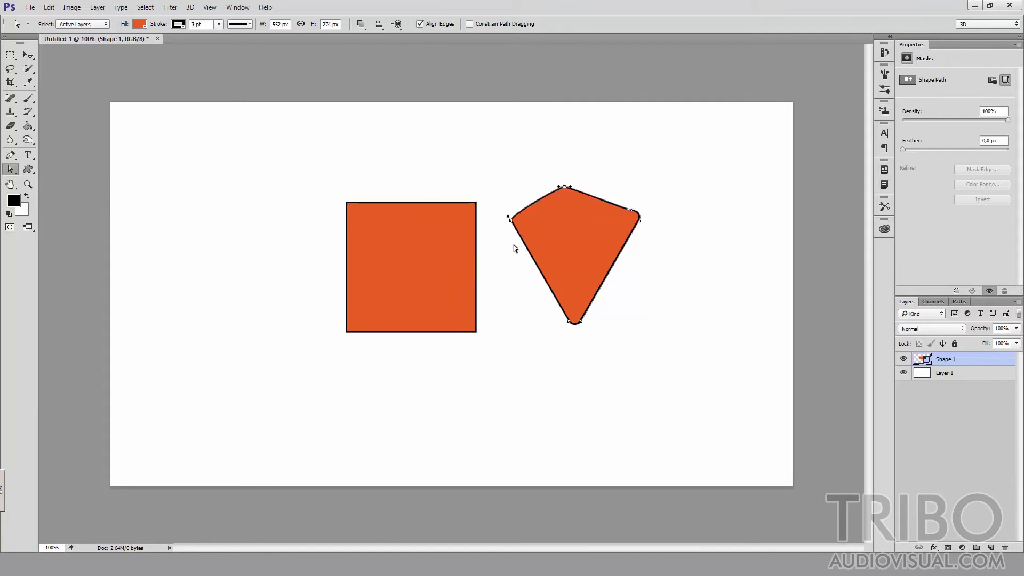
{"action": "key", "text": "ctrl+z"}
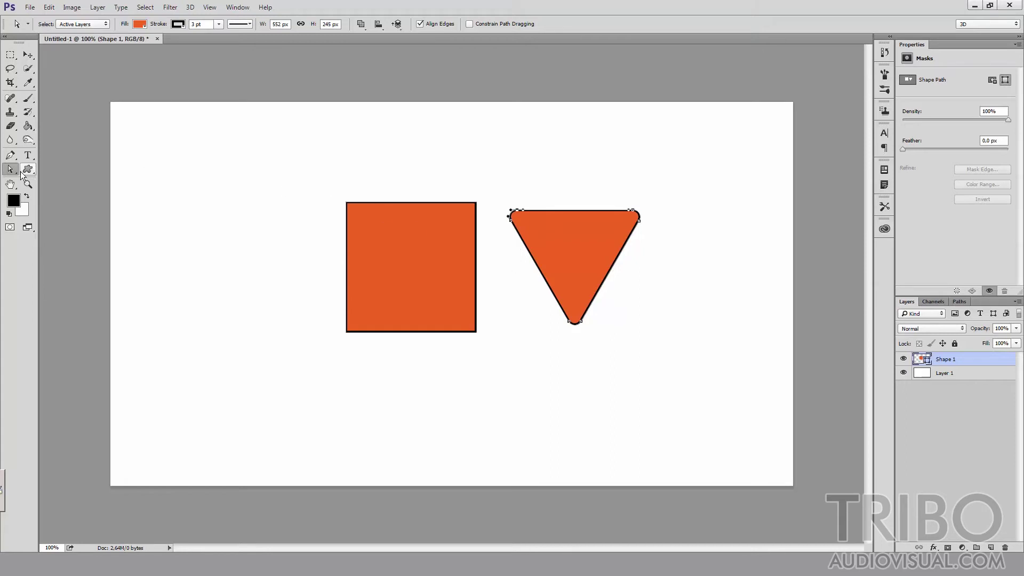
{"action": "left_click", "coordinate": [20, 172]}
{"action": "left_click", "coordinate": [42, 168]}
Step: Combine the square and triangle paths and drag the square over the triangle
{"action": "mouse_move", "coordinate": [434, 256]}
{"action": "left_mouse_down"}
{"action": "mouse_move", "coordinate": [583, 285]}
{"action": "mouse_move", "coordinate": [591, 324]}
{"action": "left_mouse_up"}
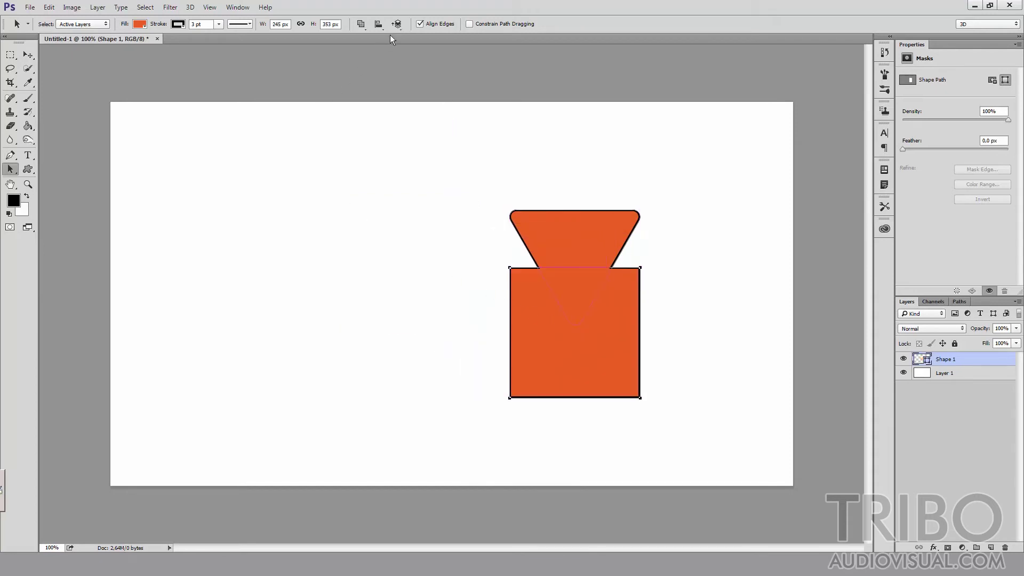
{"action": "left_click", "coordinate": [366, 24]}
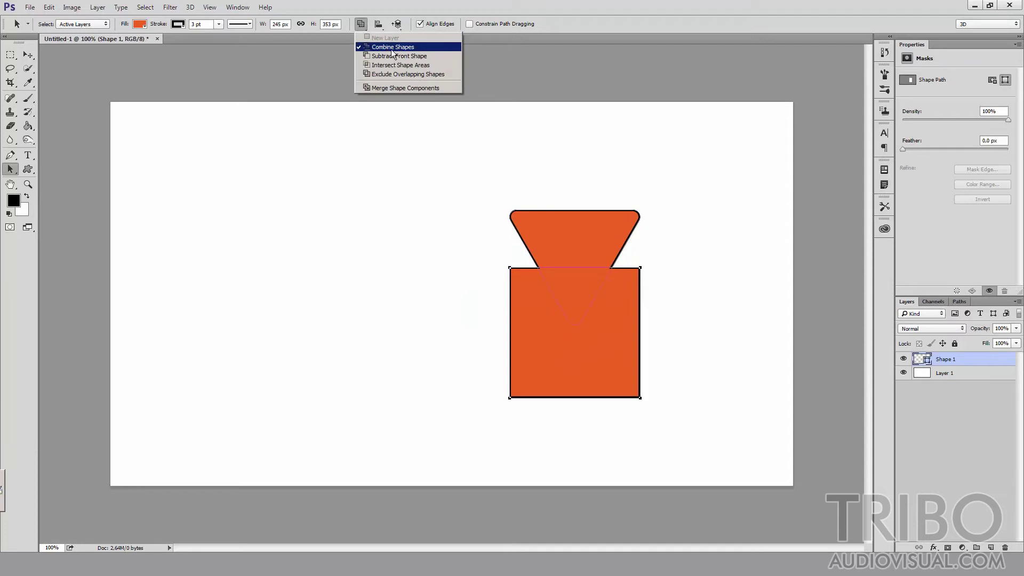
{"action": "left_click", "coordinate": [559, 328]}
{"action": "mouse_move", "coordinate": [563, 346]}
{"action": "left_mouse_down"}
{"action": "mouse_move", "coordinate": [479, 321]}
{"action": "mouse_move", "coordinate": [502, 308]}
{"action": "mouse_move", "coordinate": [414, 296]}
{"action": "mouse_move", "coordinate": [543, 280]}
{"action": "mouse_move", "coordinate": [540, 315]}
{"action": "left_mouse_up"}
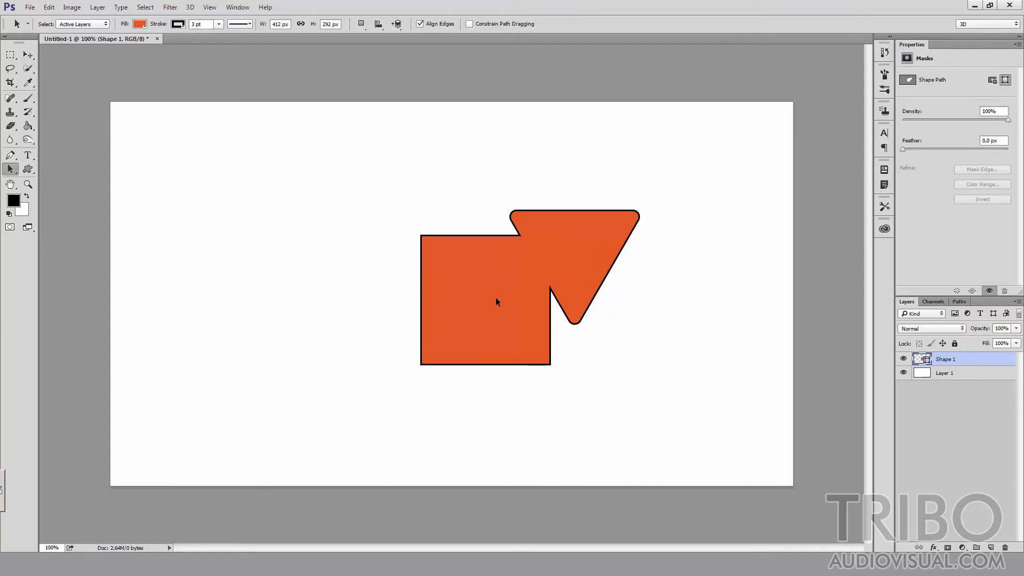
Step: Select the square path and slide it left, away from the triangle
{"action": "left_click", "coordinate": [483, 295]}
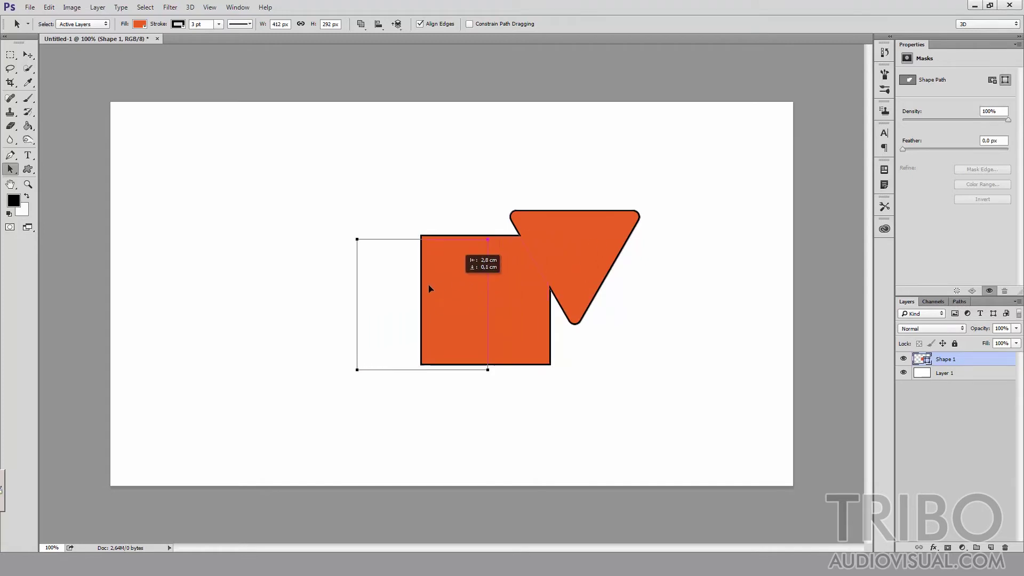
{"action": "left_click_drag", "start_coordinate": [505, 287], "coordinate": [426, 294]}
{"action": "left_click", "coordinate": [360, 23]}
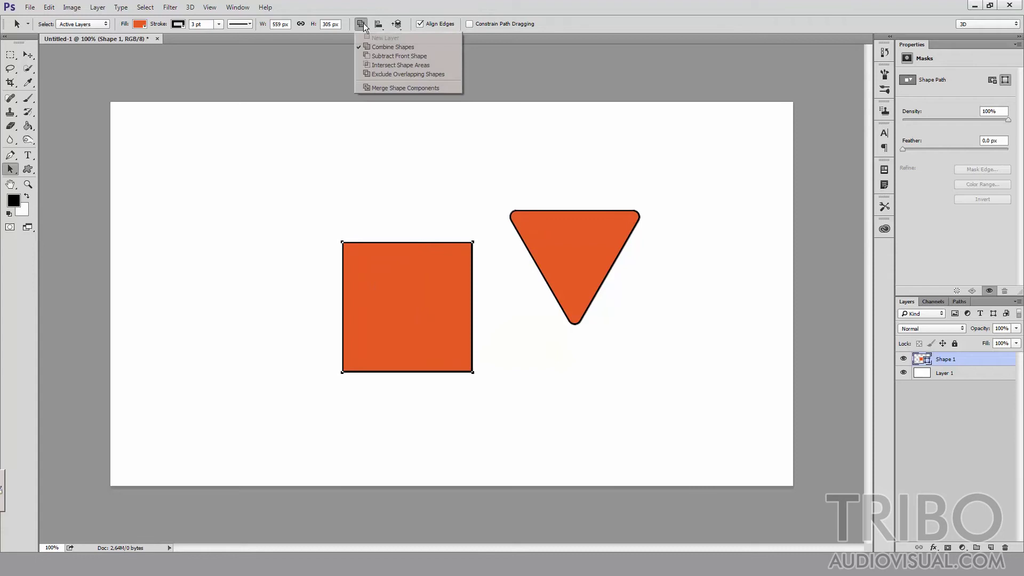
Step: Set the square to Subtract Front Shape and position it over the triangle to cut it
{"action": "left_click", "coordinate": [383, 56]}
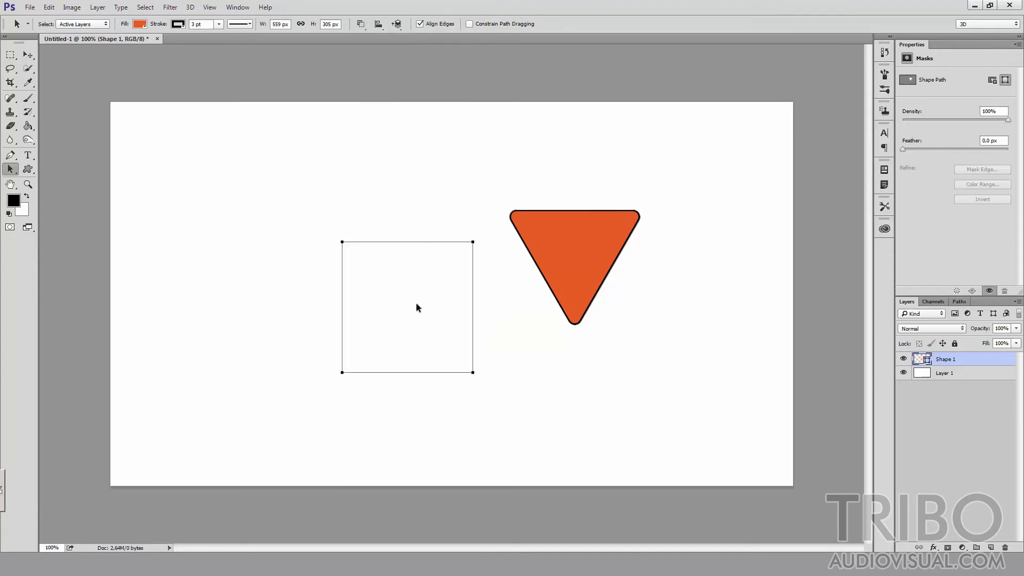
{"action": "left_click_drag", "start_coordinate": [416, 303], "coordinate": [508, 298]}
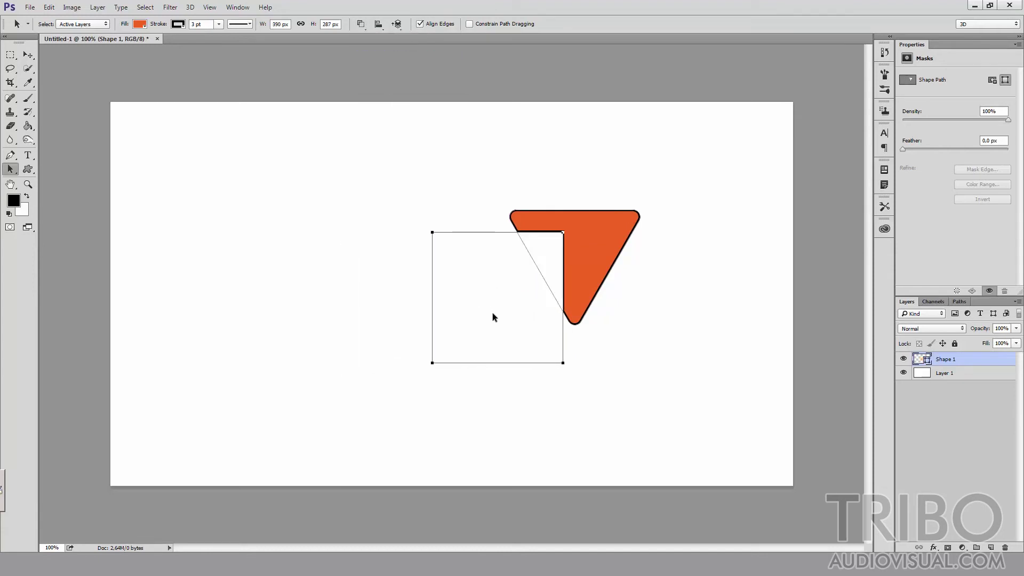
{"action": "left_click", "coordinate": [623, 350]}
{"action": "left_click", "coordinate": [538, 266]}
{"action": "left_click_drag", "start_coordinate": [530, 258], "coordinate": [524, 280]}
{"action": "left_click_drag", "start_coordinate": [535, 281], "coordinate": [582, 306]}
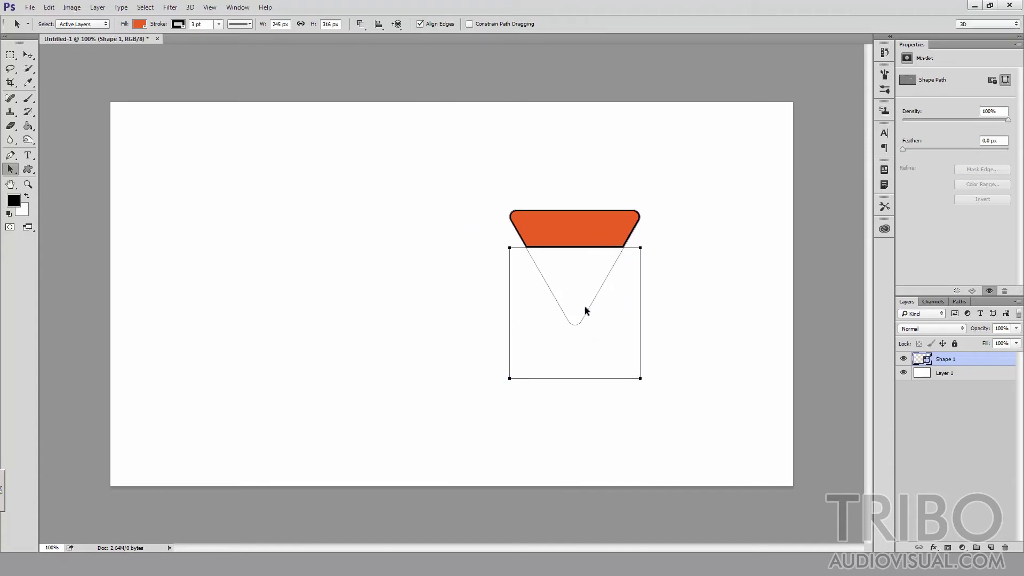
Step: Switch to Intersect Shape Areas and move the square down to adjust the overlap
{"action": "left_click", "coordinate": [361, 24]}
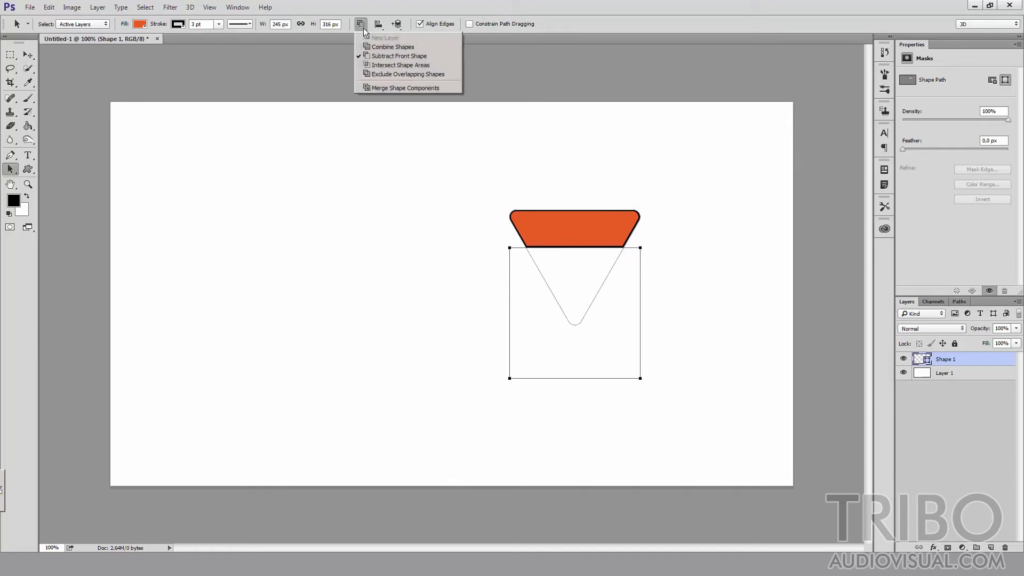
{"action": "left_click", "coordinate": [384, 65]}
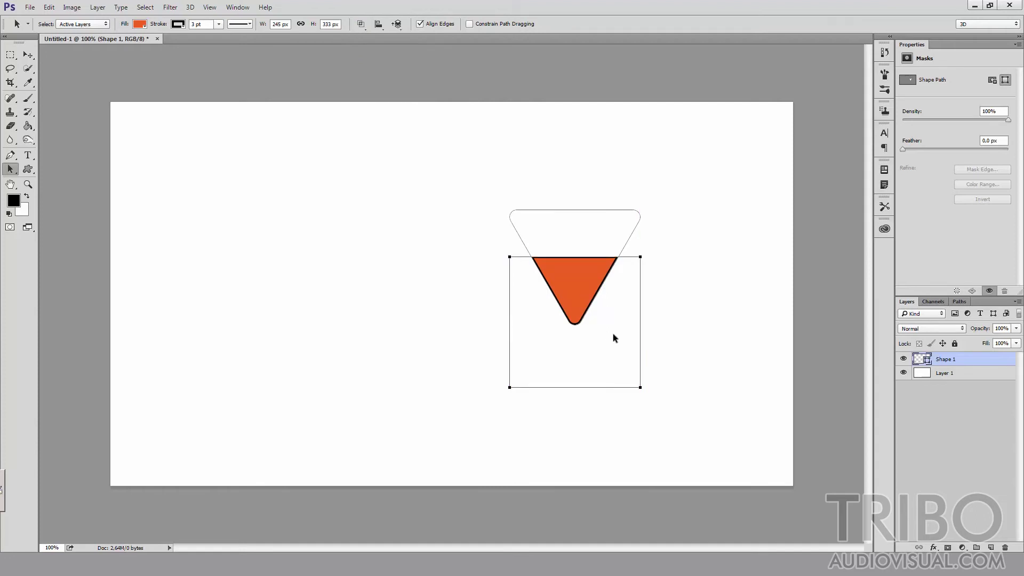
{"action": "left_click_drag", "start_coordinate": [602, 302], "coordinate": [604, 321]}
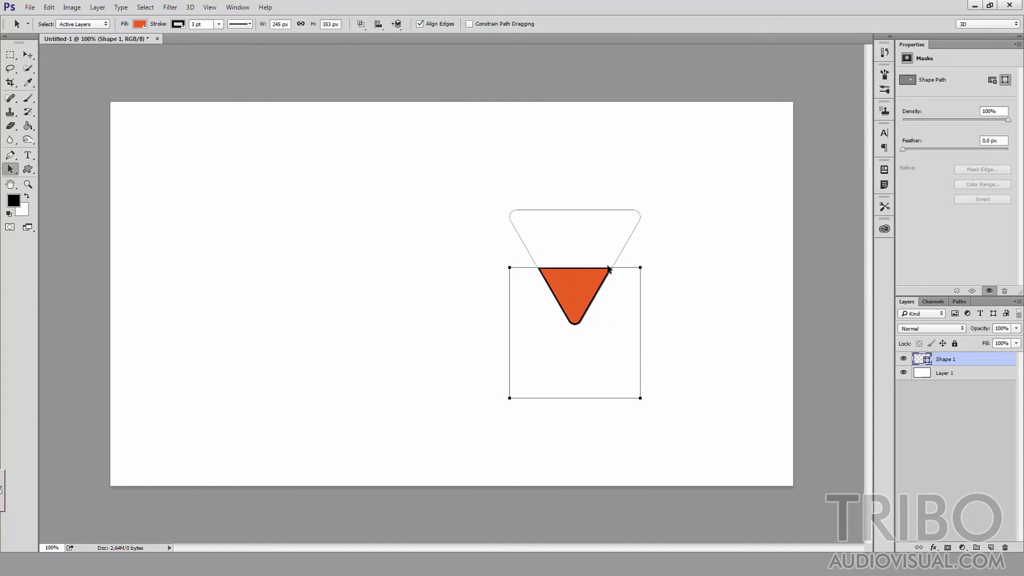
{"action": "mouse_move", "coordinate": [605, 340]}
{"action": "left_mouse_down"}
{"action": "mouse_move", "coordinate": [596, 358]}
{"action": "mouse_move", "coordinate": [519, 322]}
{"action": "mouse_move", "coordinate": [607, 347]}
{"action": "left_mouse_up"}
Step: Switch to Exclude Overlapping Shapes and move the square up-left, centred under the triangle
{"action": "left_click", "coordinate": [361, 24]}
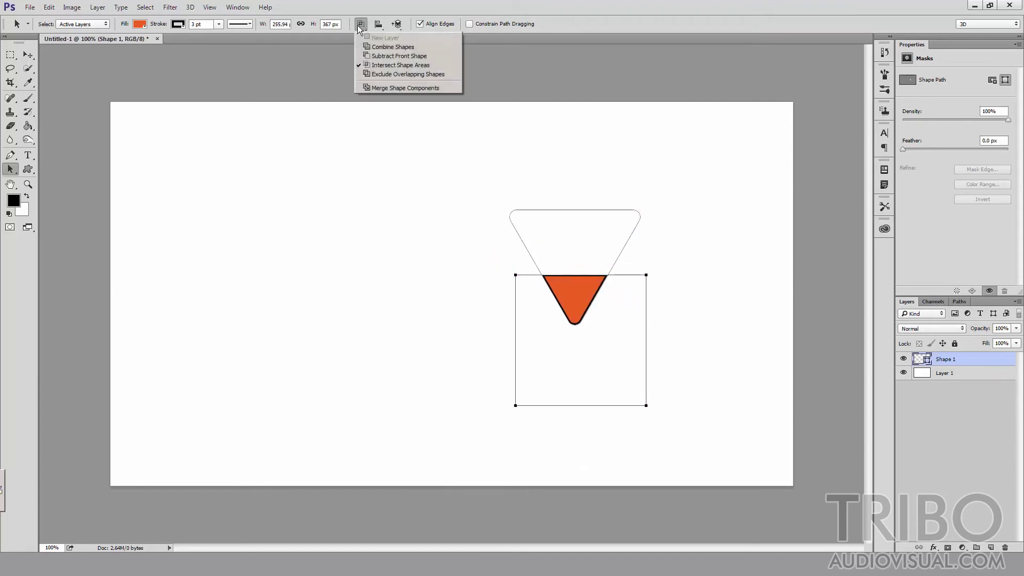
{"action": "left_click", "coordinate": [397, 74]}
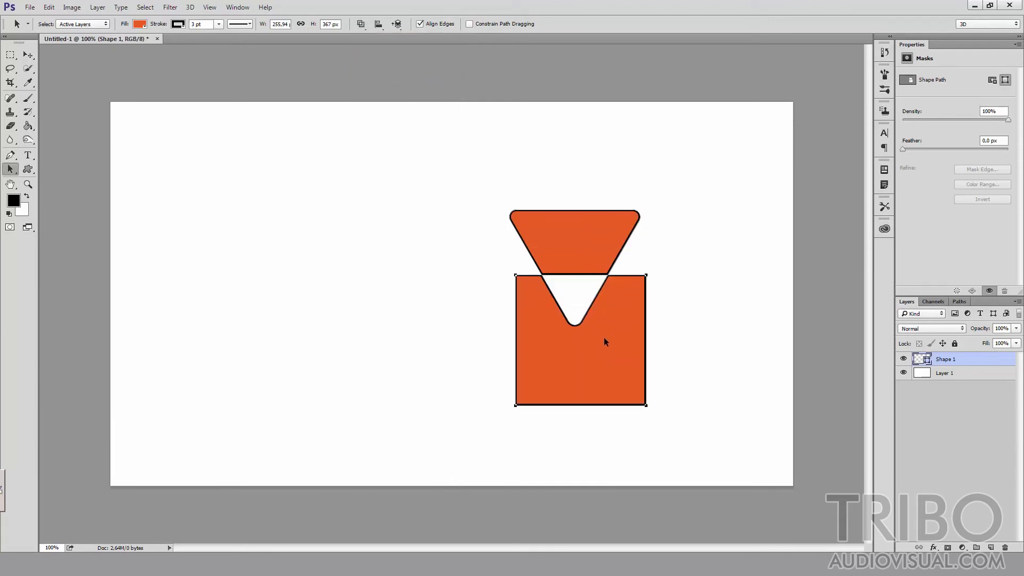
{"action": "mouse_move", "coordinate": [596, 348]}
{"action": "left_mouse_down"}
{"action": "mouse_move", "coordinate": [543, 327]}
{"action": "mouse_move", "coordinate": [494, 333]}
{"action": "mouse_move", "coordinate": [582, 300]}
{"action": "mouse_move", "coordinate": [577, 287]}
{"action": "left_mouse_up"}
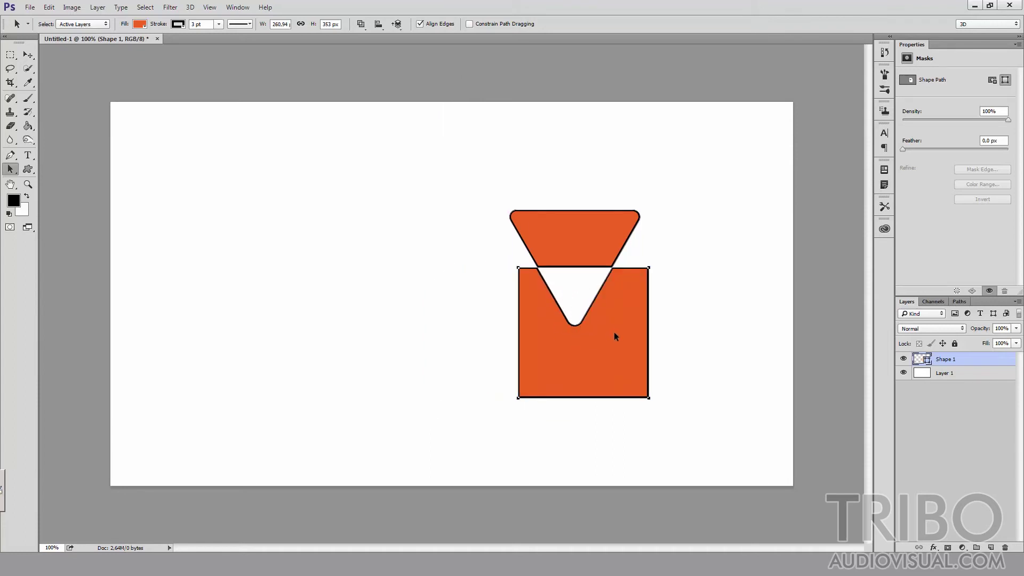
{"action": "left_click_drag", "start_coordinate": [615, 333], "coordinate": [606, 332]}
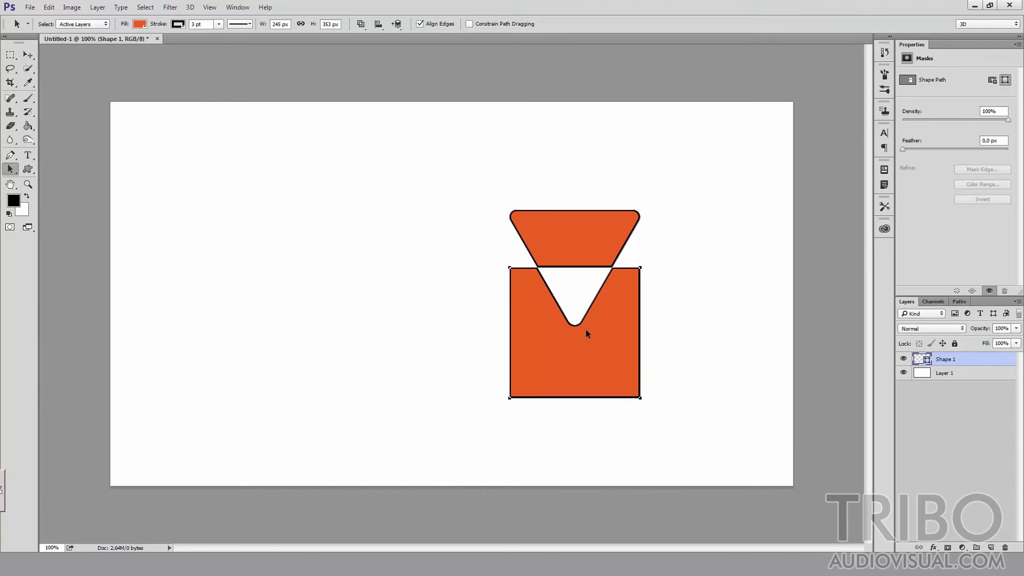
Step: Add a new layer filled dark green and place it below the shapes layer
{"action": "left_click", "coordinate": [991, 548]}
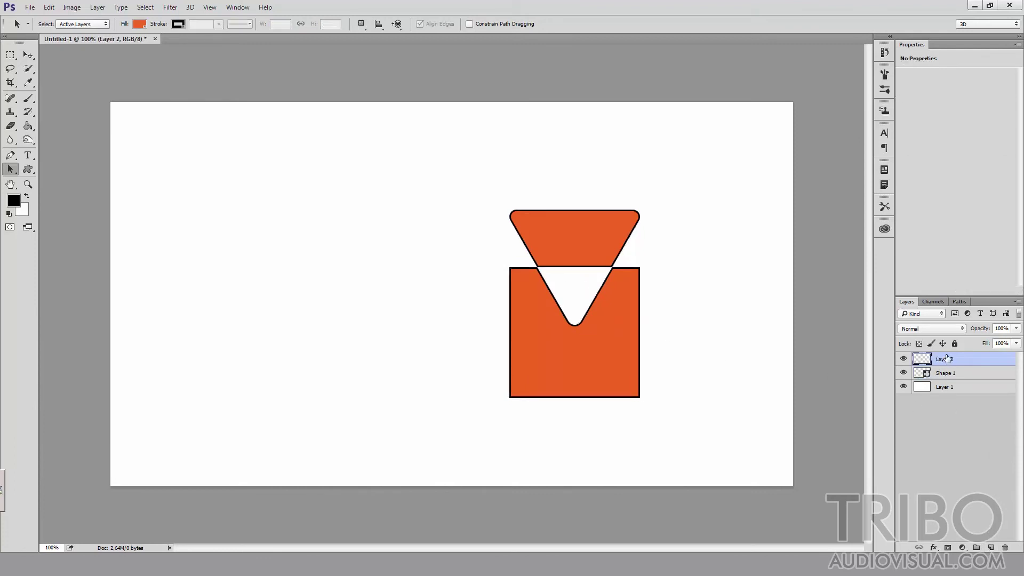
{"action": "left_click", "coordinate": [29, 125]}
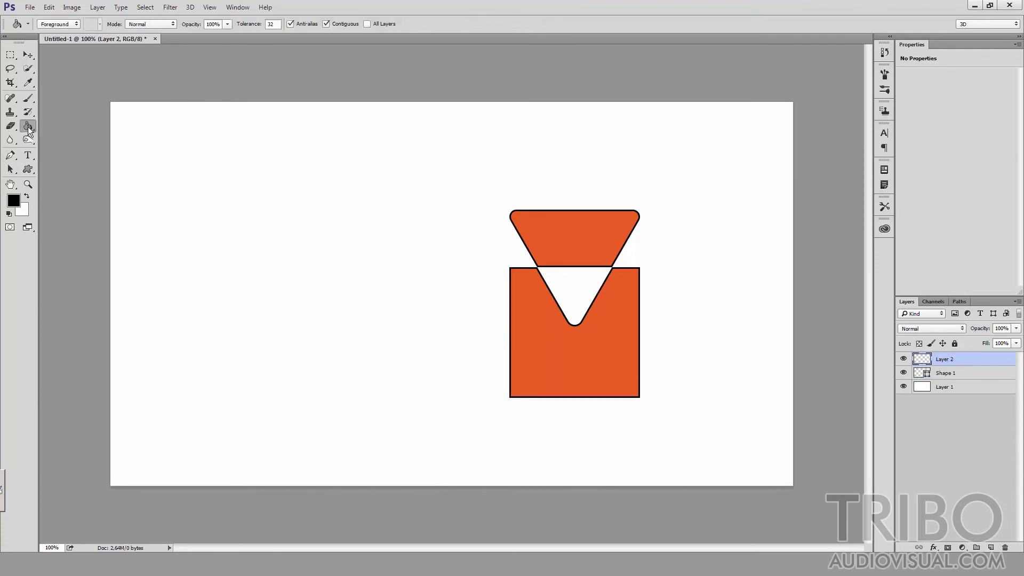
{"action": "left_click", "coordinate": [13, 200]}
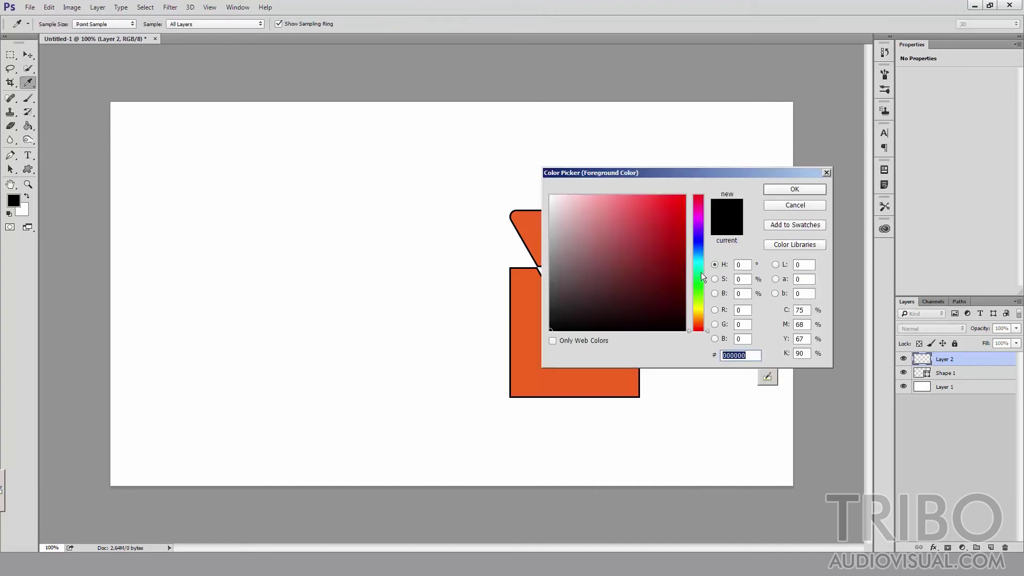
{"action": "left_click", "coordinate": [700, 272]}
{"action": "left_click", "coordinate": [672, 283]}
{"action": "left_click", "coordinate": [794, 189]}
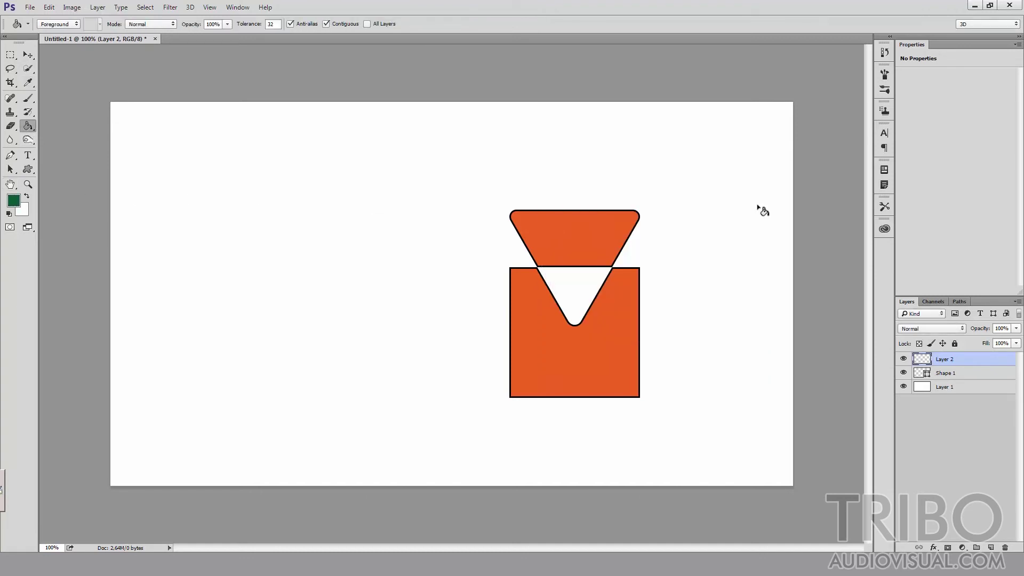
{"action": "left_click", "coordinate": [566, 272]}
{"action": "left_click_drag", "start_coordinate": [949, 360], "coordinate": [947, 380]}
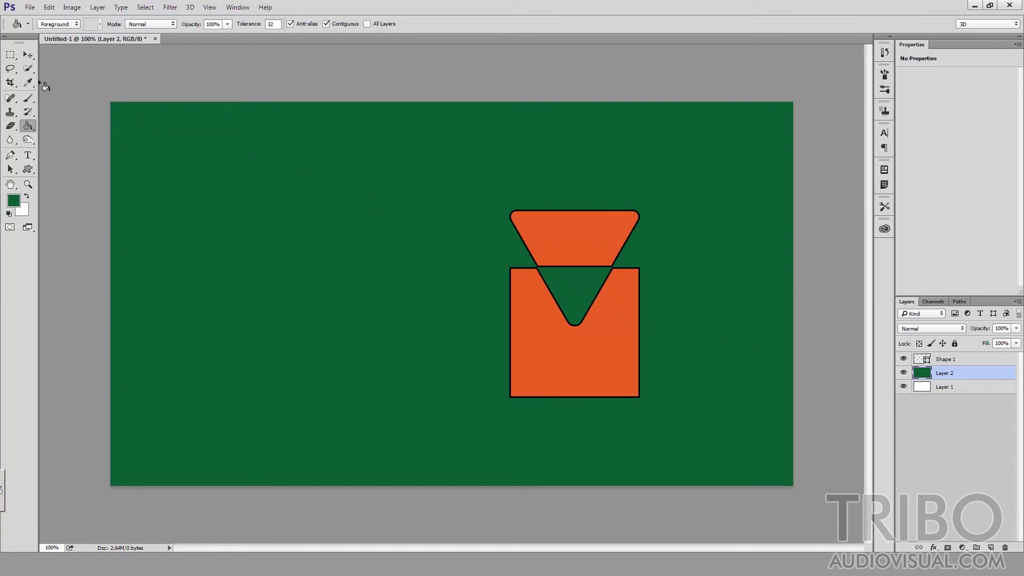
Step: Move the orange Shape 1 slightly left, then delete the green layer
{"action": "left_click", "coordinate": [27, 54]}
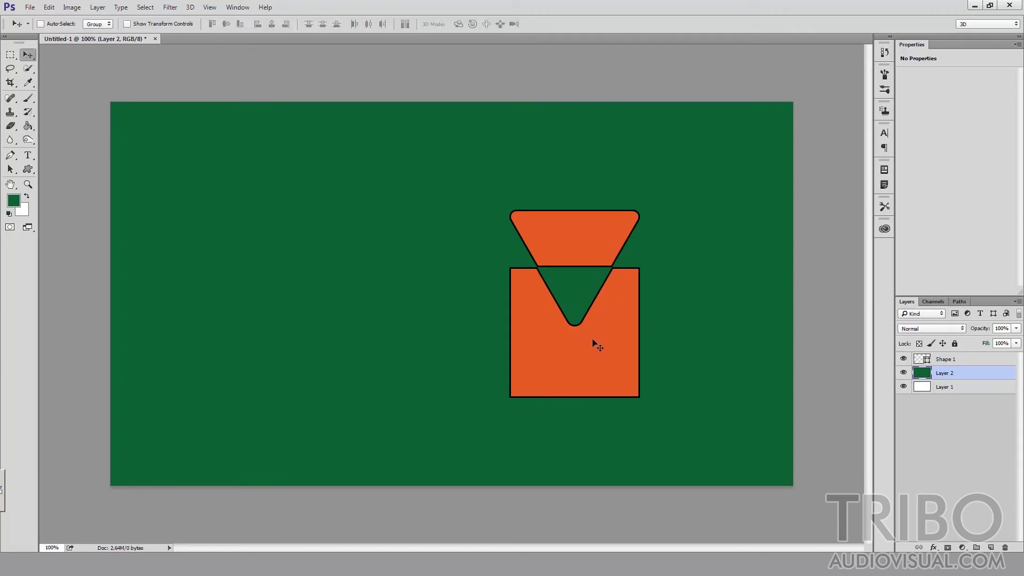
{"action": "left_click", "coordinate": [958, 360]}
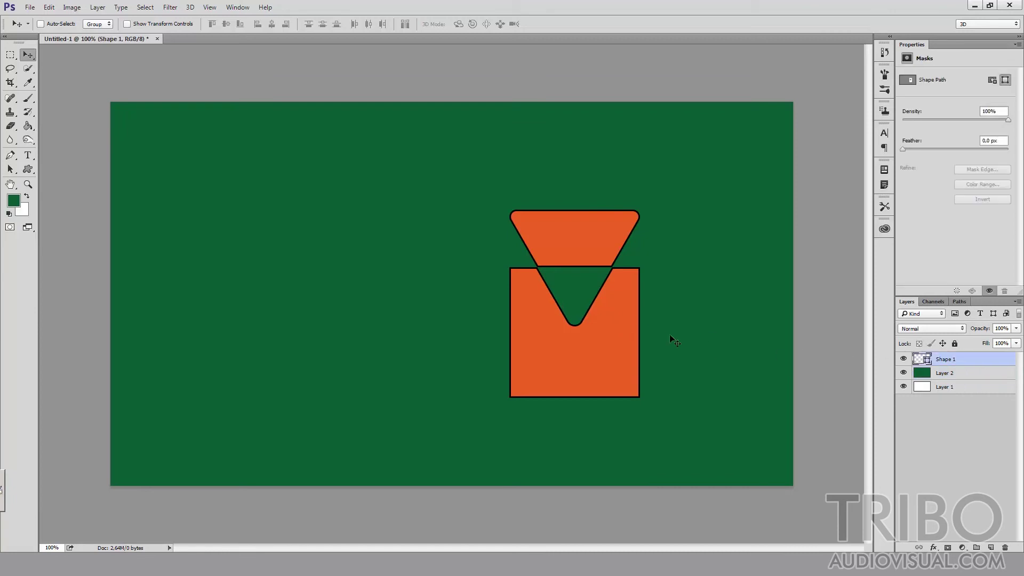
{"action": "left_click_drag", "start_coordinate": [575, 283], "coordinate": [539, 281]}
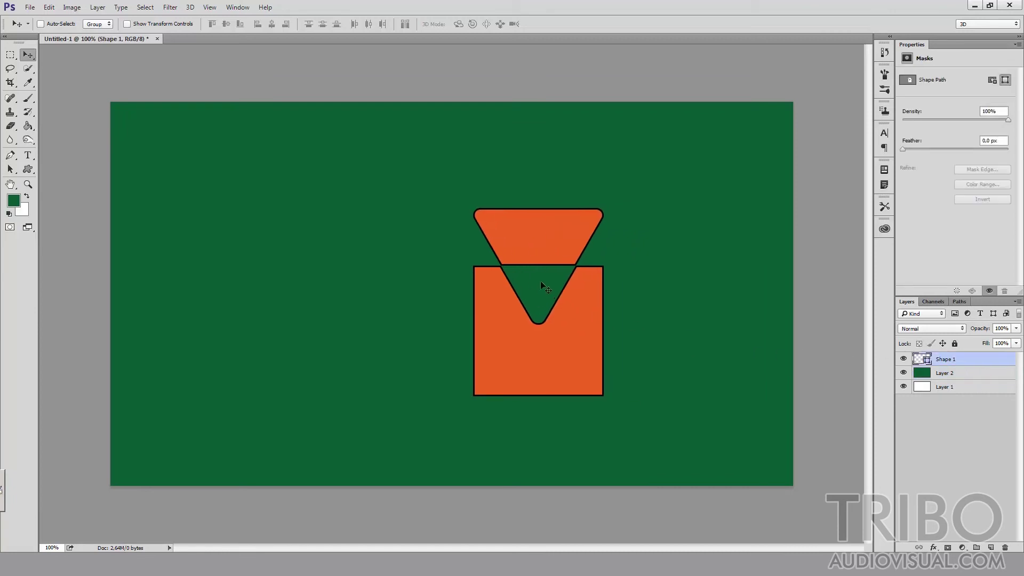
{"action": "left_click", "coordinate": [931, 374]}
{"action": "key", "text": "Delete"}
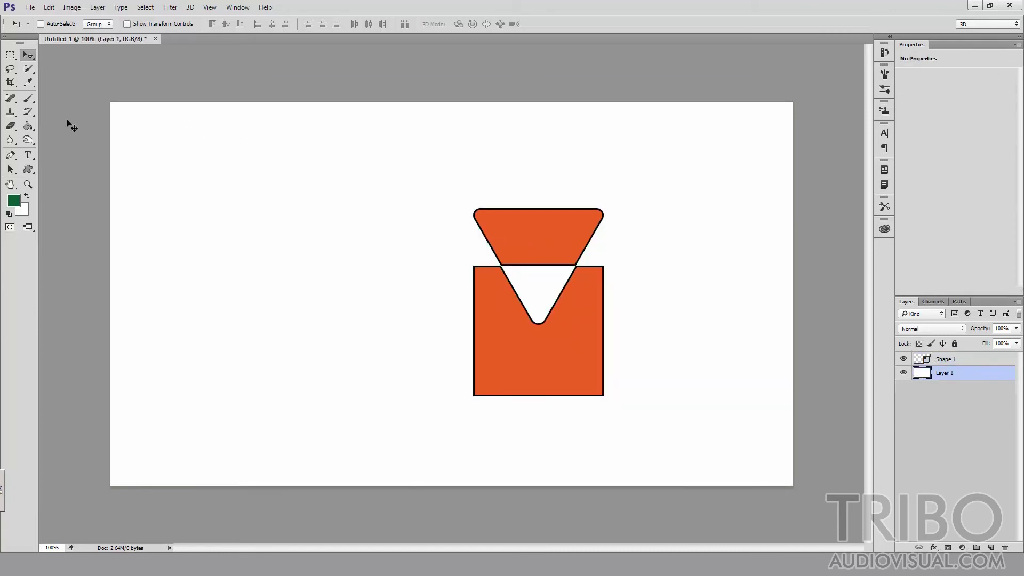
Step: Marquee-select all Shape 1 paths and combine them with Merge Shape Components
{"action": "left_click", "coordinate": [957, 361]}
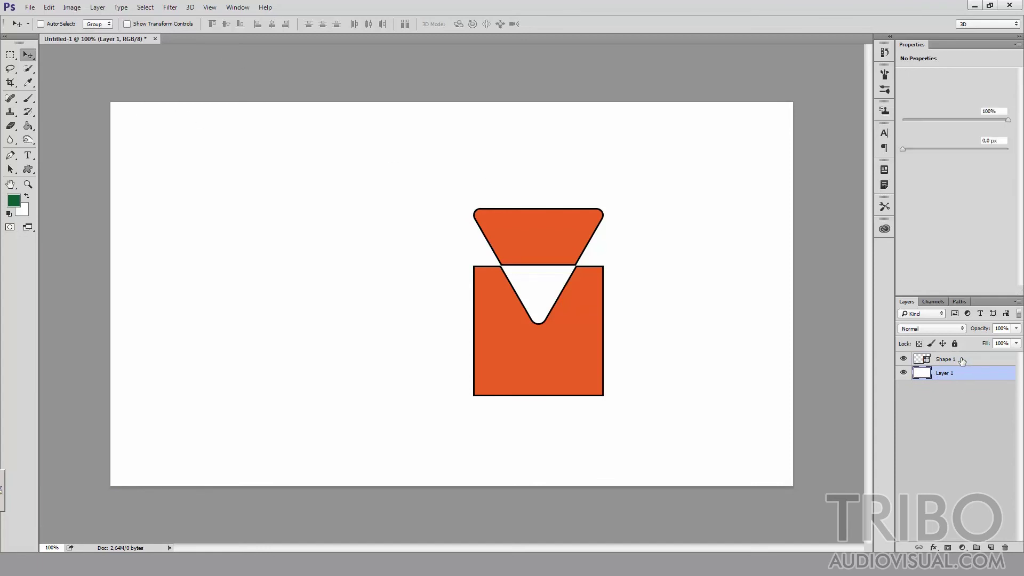
{"action": "left_click", "coordinate": [28, 169]}
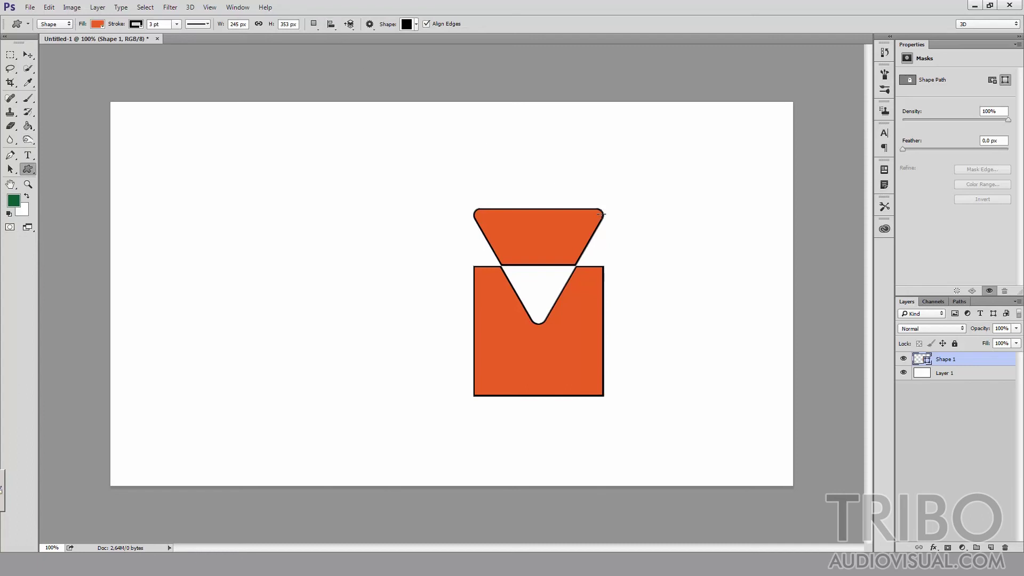
{"action": "left_click", "coordinate": [16, 169]}
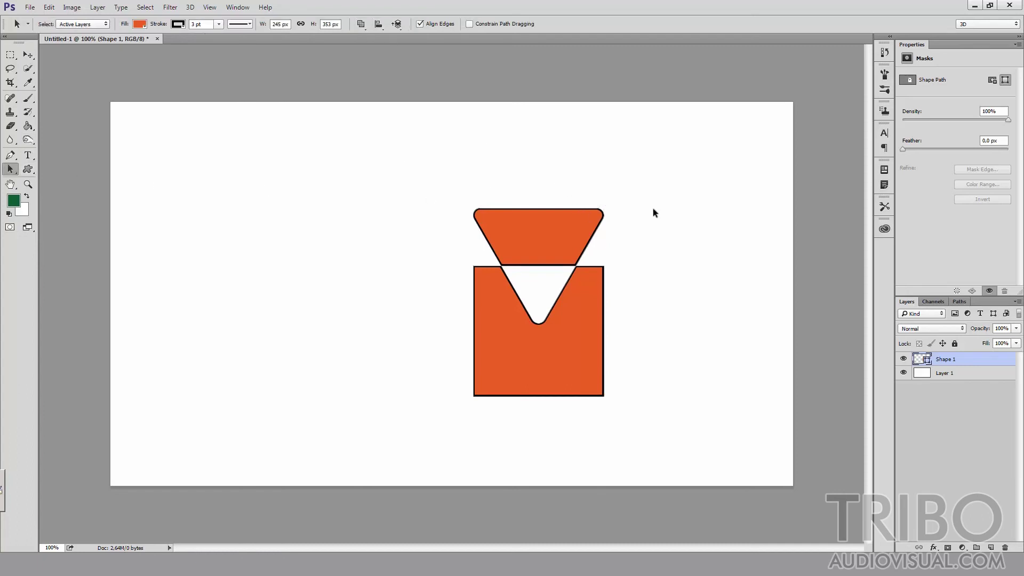
{"action": "left_click_drag", "start_coordinate": [669, 203], "coordinate": [394, 421]}
{"action": "left_click", "coordinate": [361, 24]}
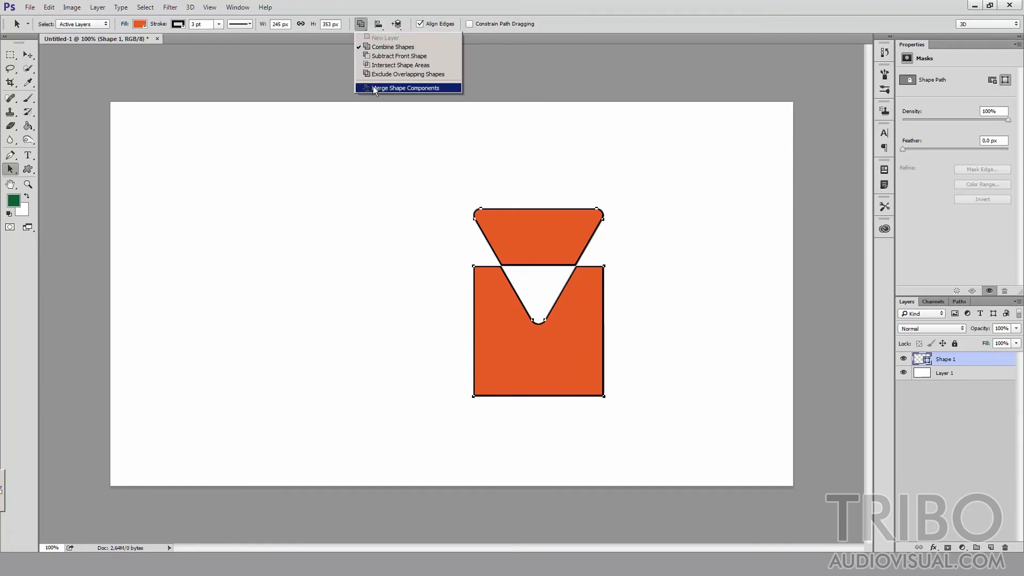
{"action": "left_click", "coordinate": [373, 87]}
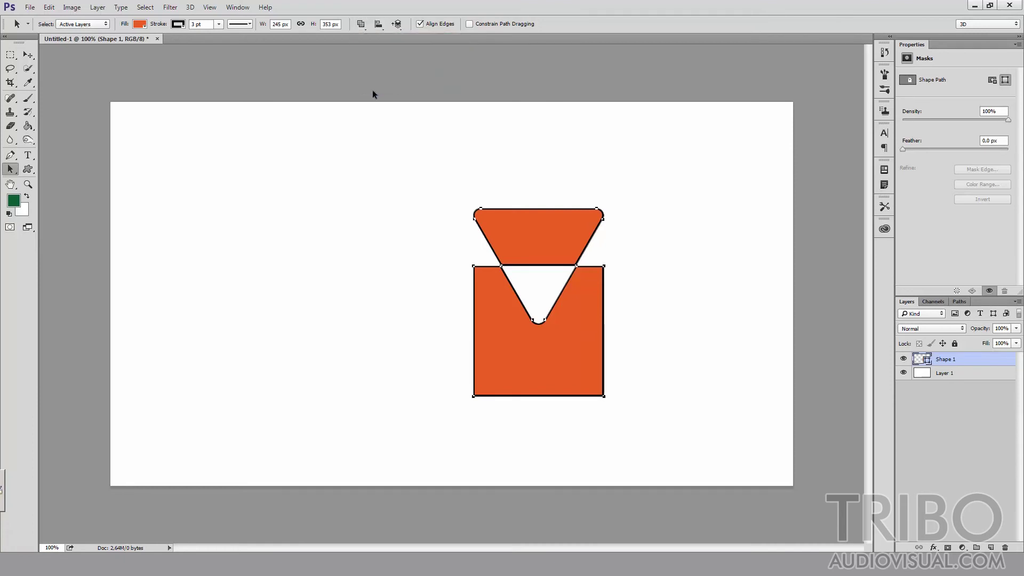
{"action": "left_click", "coordinate": [549, 273]}
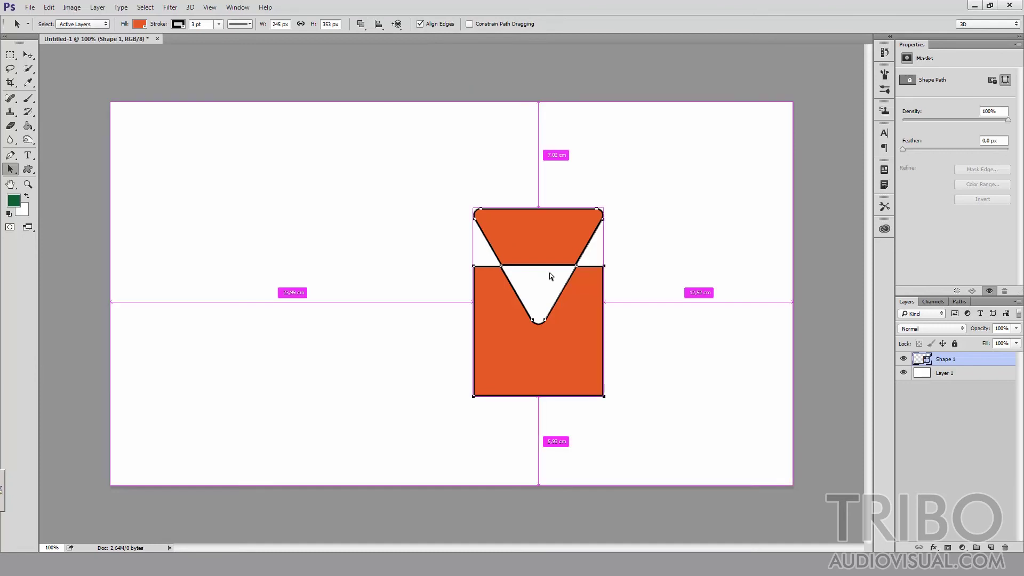
Step: Bottom-align the triangle and square paths, then slide the square right so they partly overlap
{"action": "left_click", "coordinate": [379, 27]}
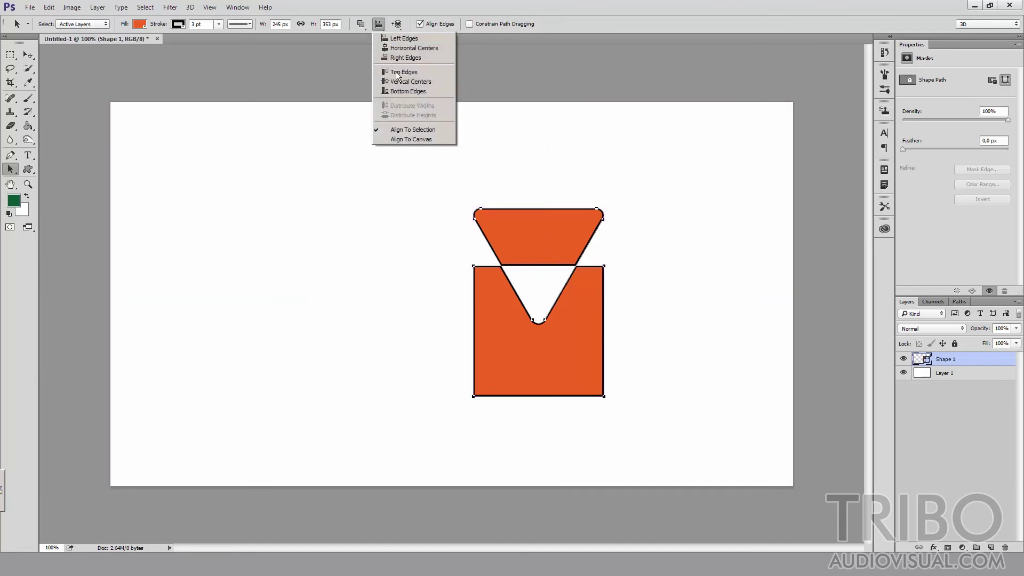
{"action": "left_click", "coordinate": [403, 74]}
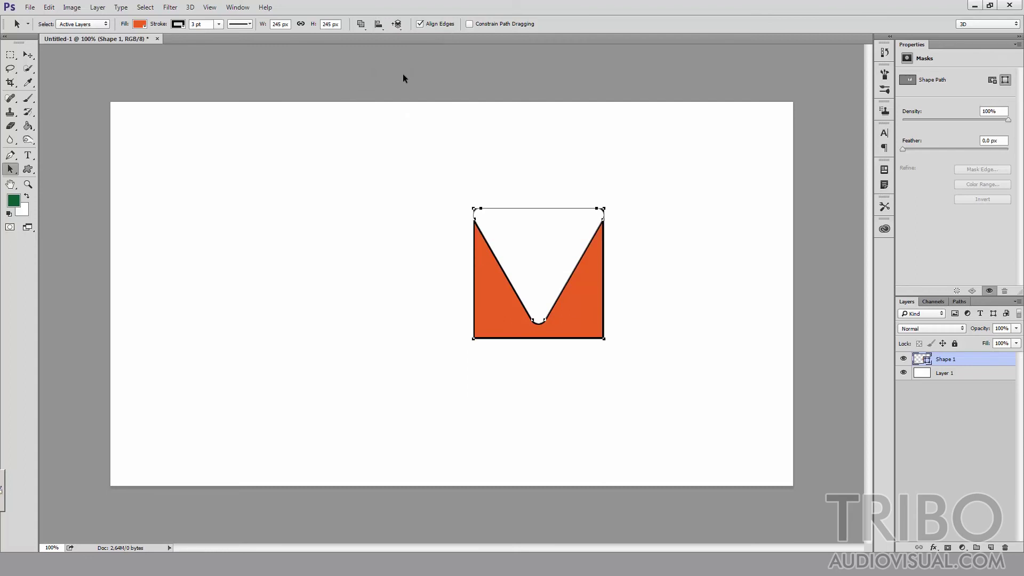
{"action": "left_click", "coordinate": [383, 27]}
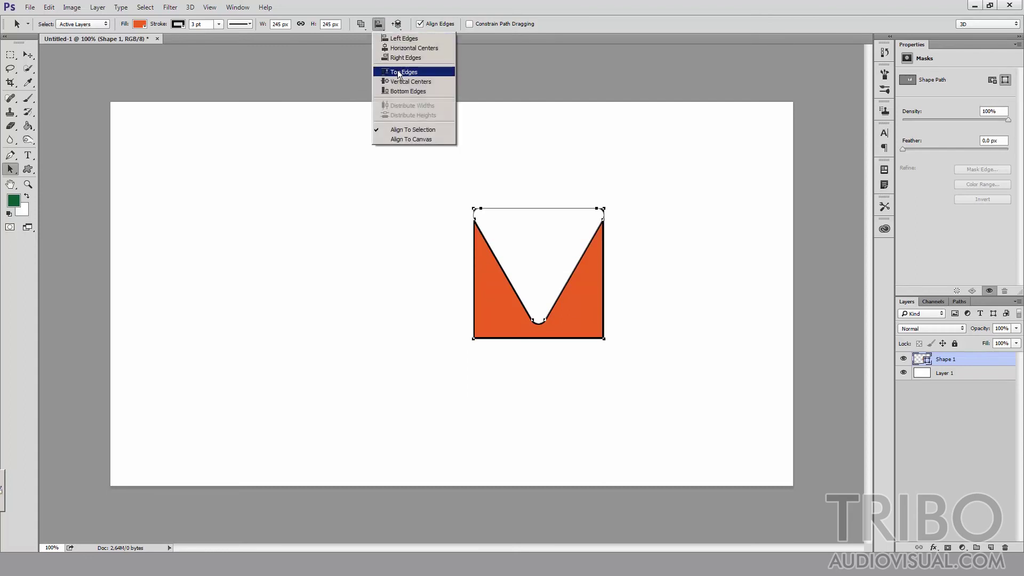
{"action": "left_click", "coordinate": [404, 38]}
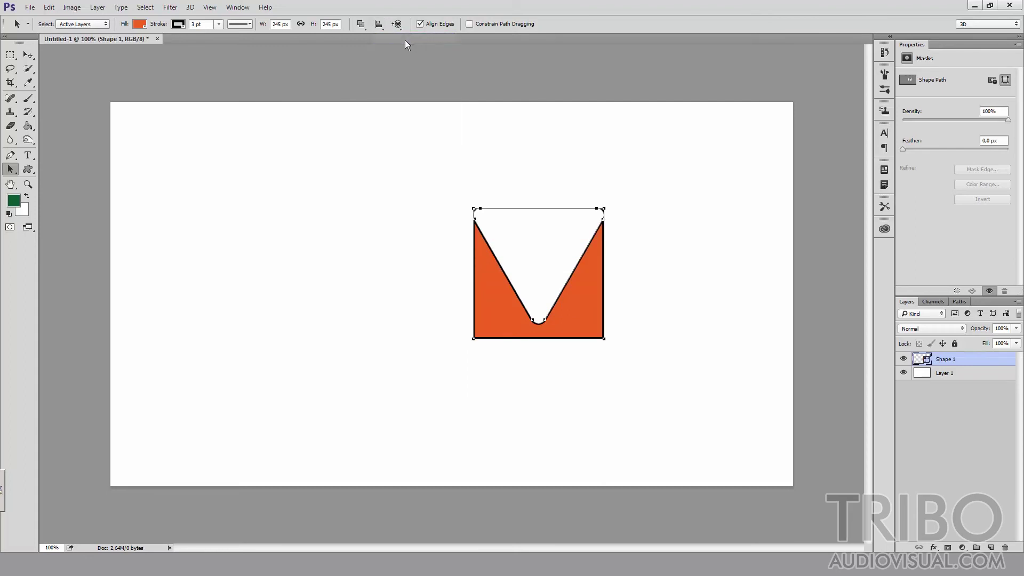
{"action": "left_click", "coordinate": [377, 25]}
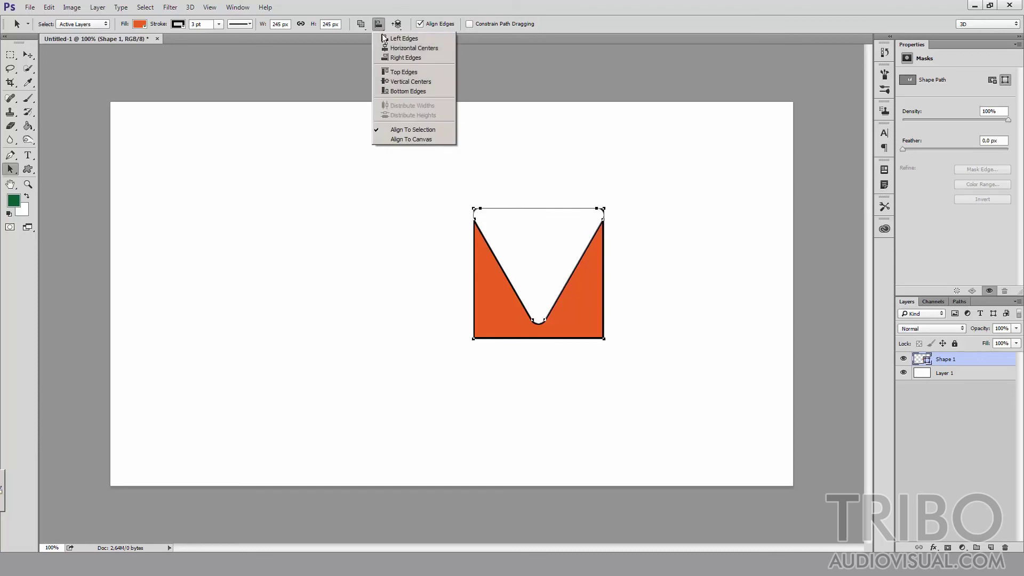
{"action": "left_click", "coordinate": [397, 93]}
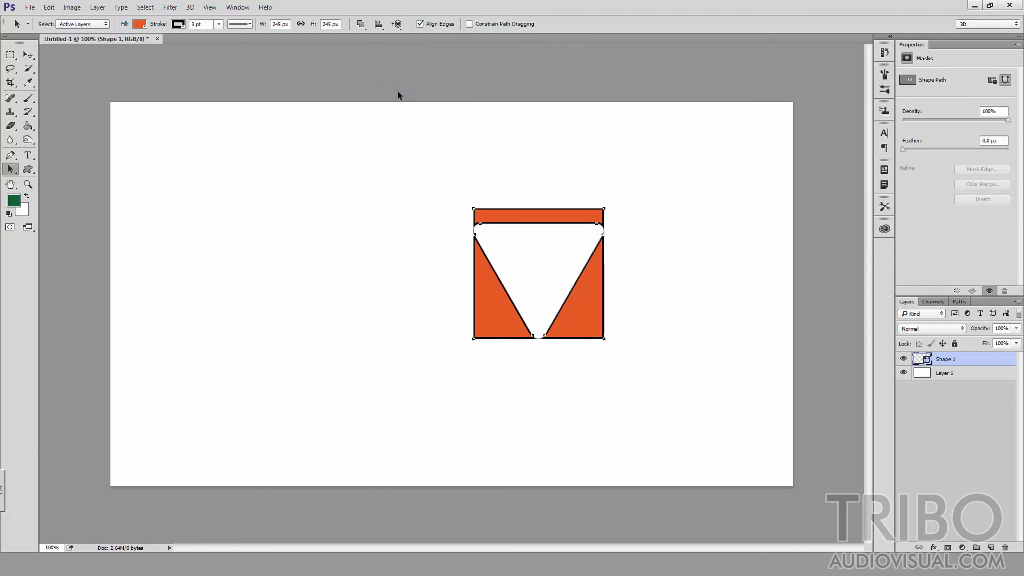
{"action": "left_click", "coordinate": [654, 324]}
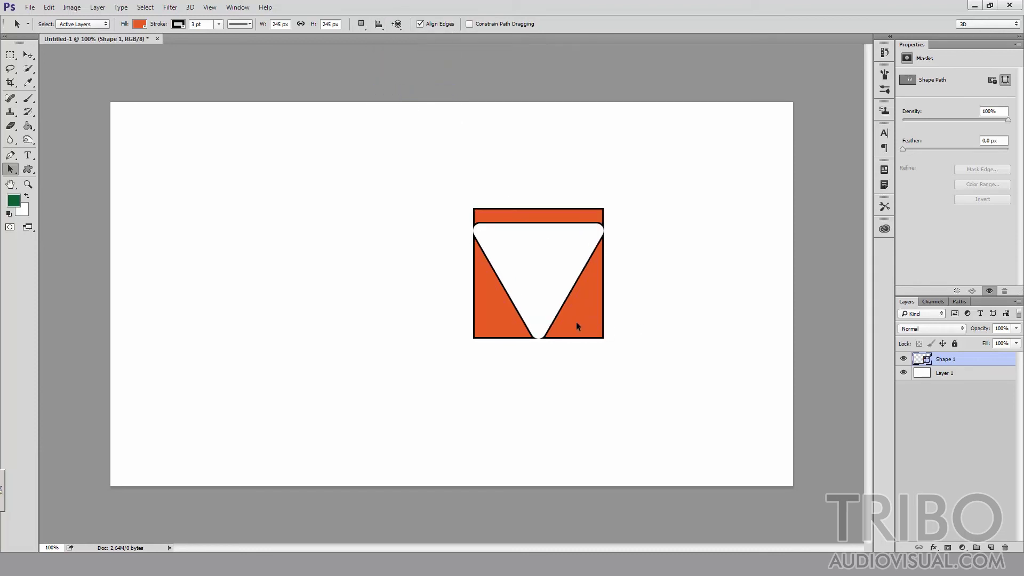
{"action": "mouse_move", "coordinate": [580, 315]}
{"action": "left_mouse_down"}
{"action": "mouse_move", "coordinate": [530, 333]}
{"action": "mouse_move", "coordinate": [528, 354]}
{"action": "mouse_move", "coordinate": [604, 375]}
{"action": "left_mouse_up"}
Step: Select both paths and try Top Edges, Vertical Centers and Left Edges alignment
{"action": "left_click_drag", "start_coordinate": [703, 193], "coordinate": [401, 393]}
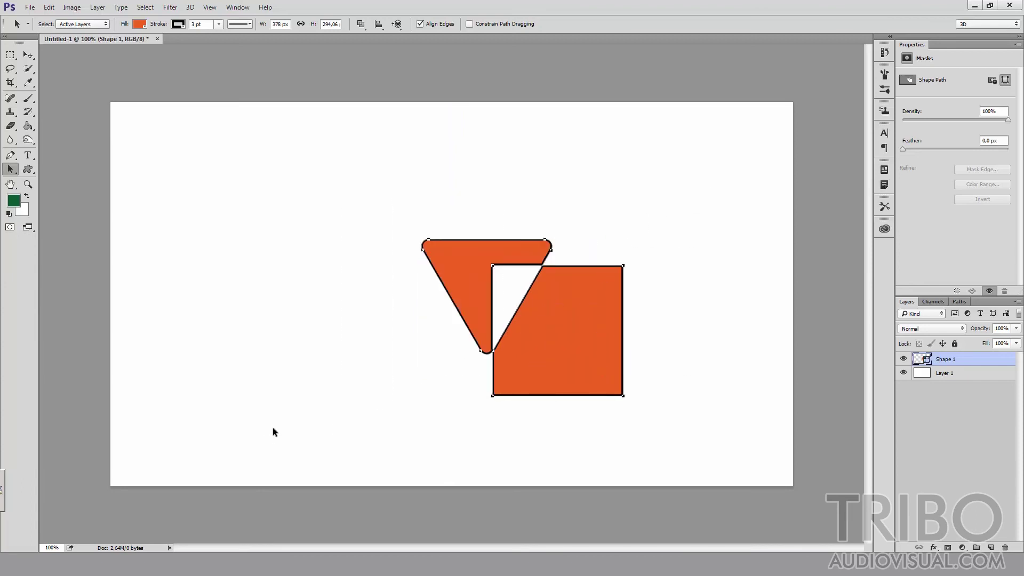
{"action": "left_click", "coordinate": [383, 26]}
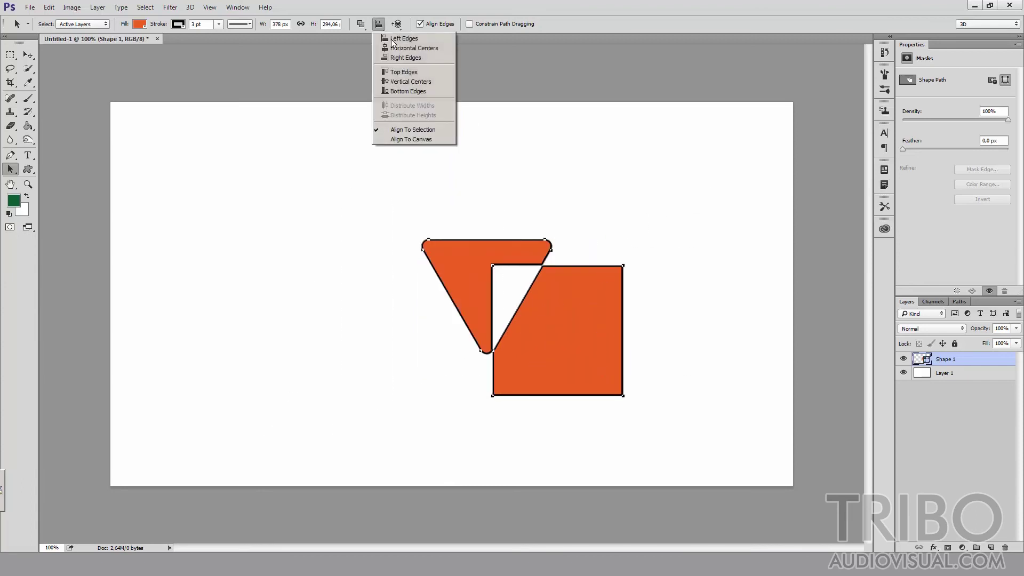
{"action": "left_click", "coordinate": [405, 72]}
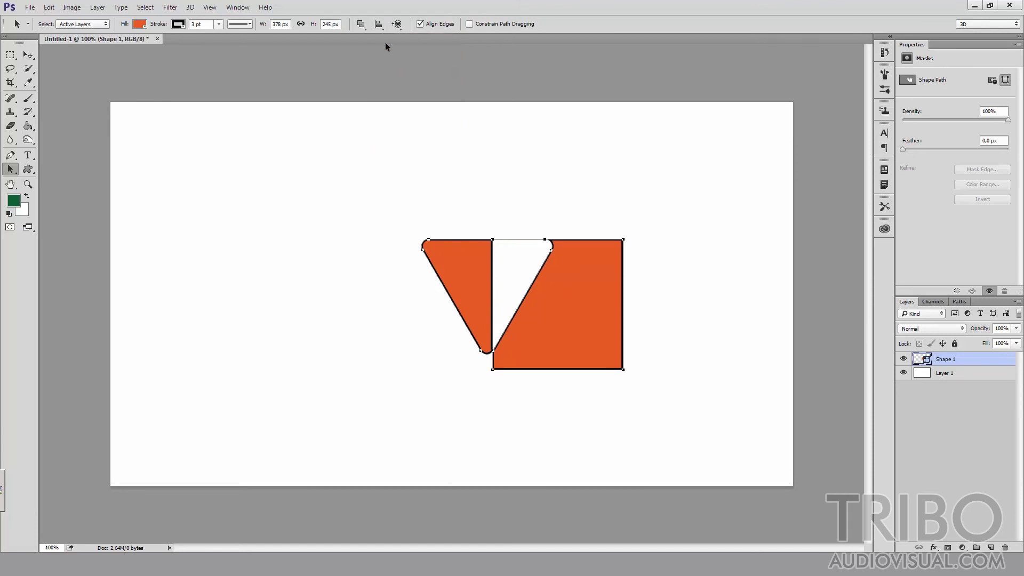
{"action": "left_click", "coordinate": [375, 27]}
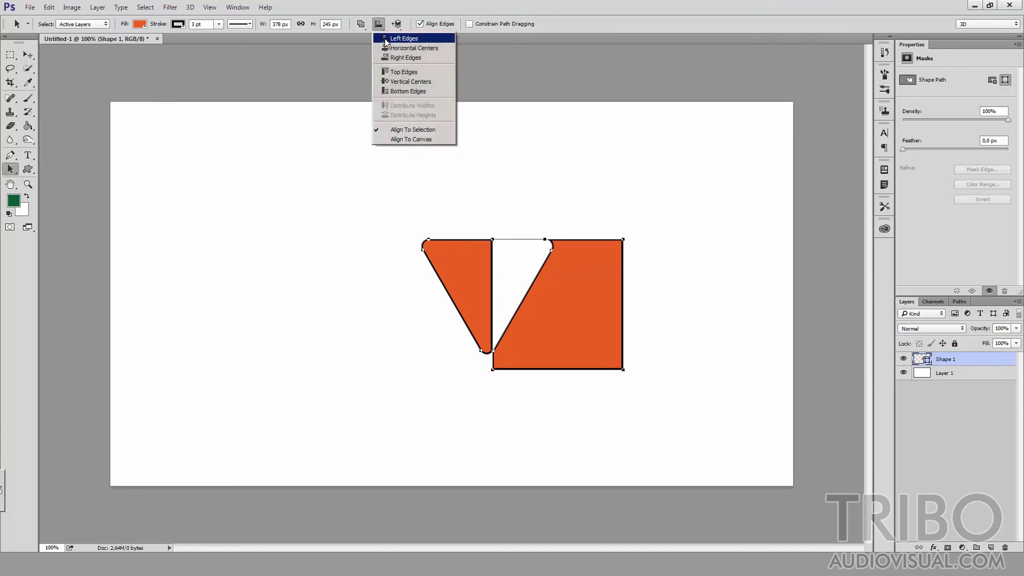
{"action": "left_click", "coordinate": [398, 83]}
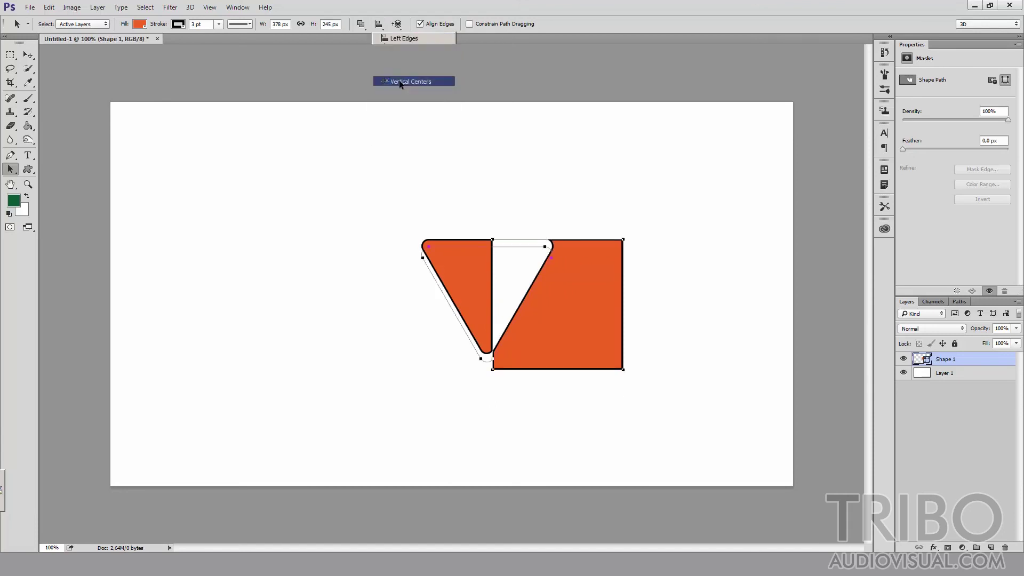
{"action": "left_click", "coordinate": [378, 25]}
{"action": "left_click", "coordinate": [399, 39]}
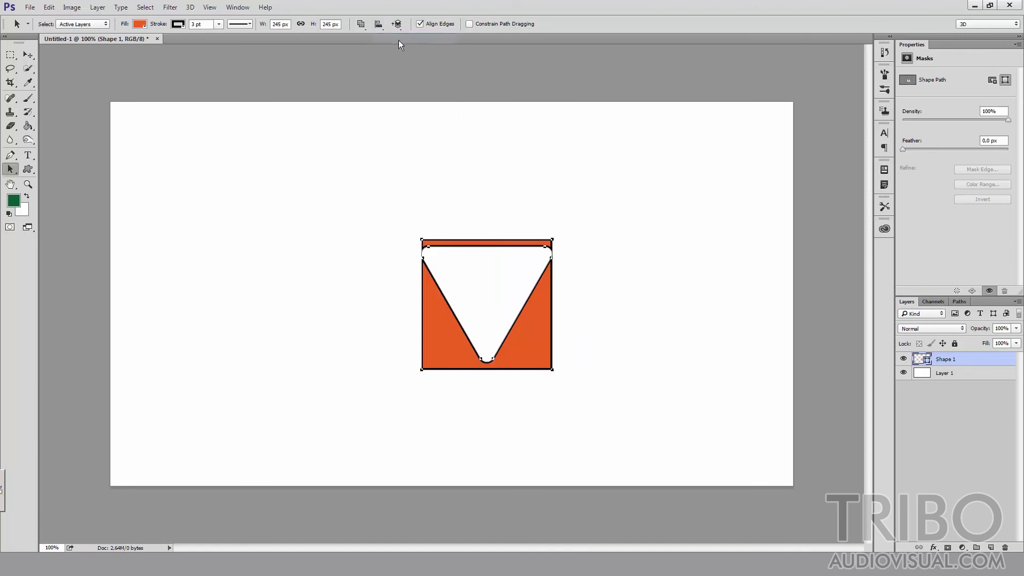
Step: Drag the square down-right under the triangle and reselect all paths
{"action": "left_click", "coordinate": [553, 325]}
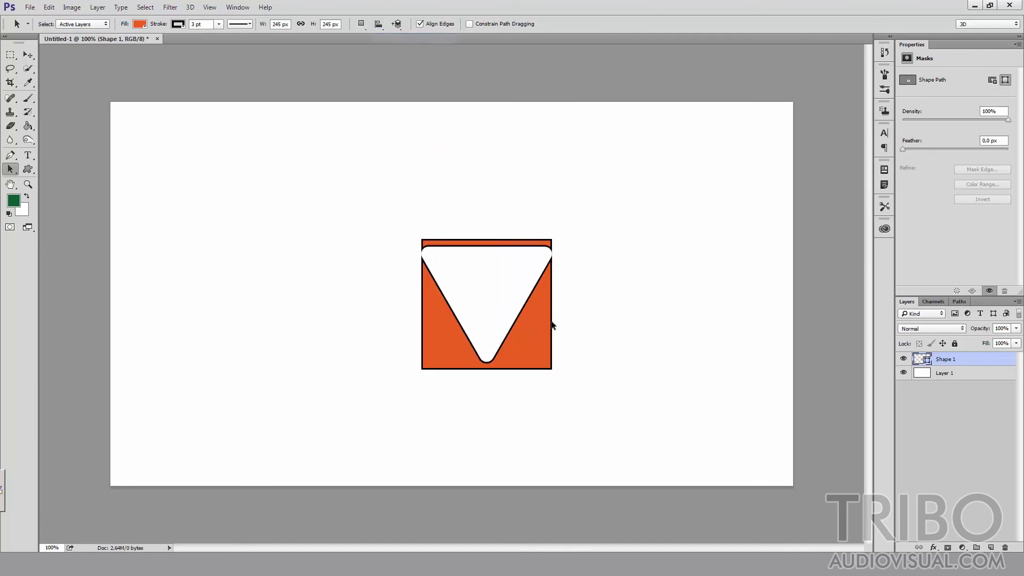
{"action": "left_click", "coordinate": [520, 346]}
{"action": "left_click_drag", "start_coordinate": [539, 363], "coordinate": [613, 364]}
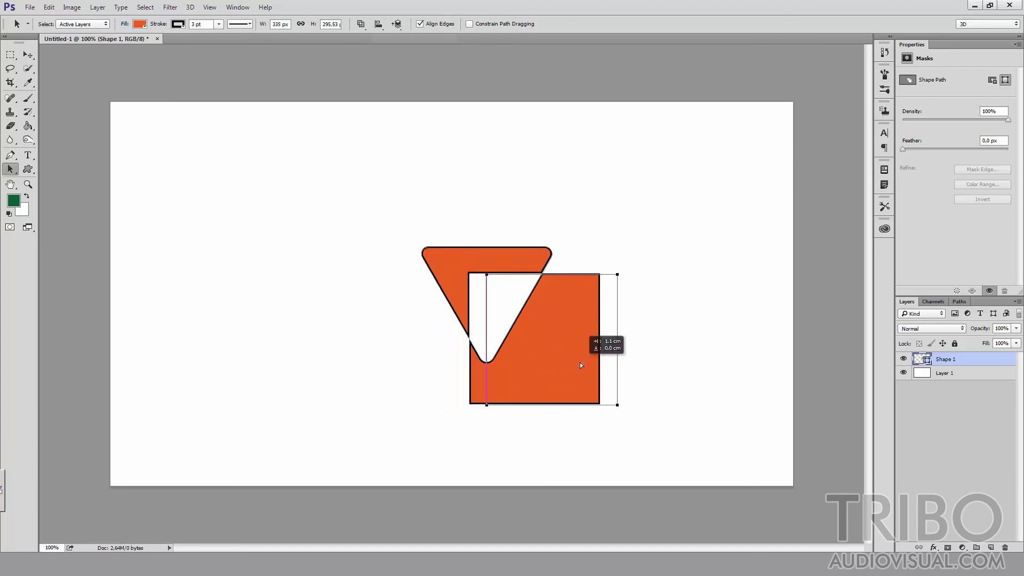
{"action": "left_click", "coordinate": [672, 288]}
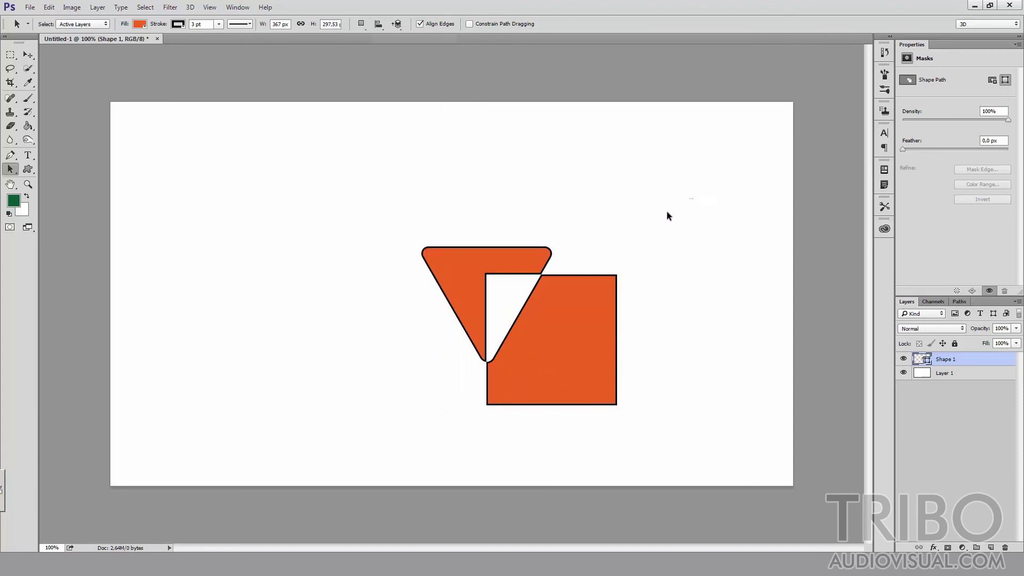
{"action": "left_click_drag", "start_coordinate": [667, 215], "coordinate": [264, 427]}
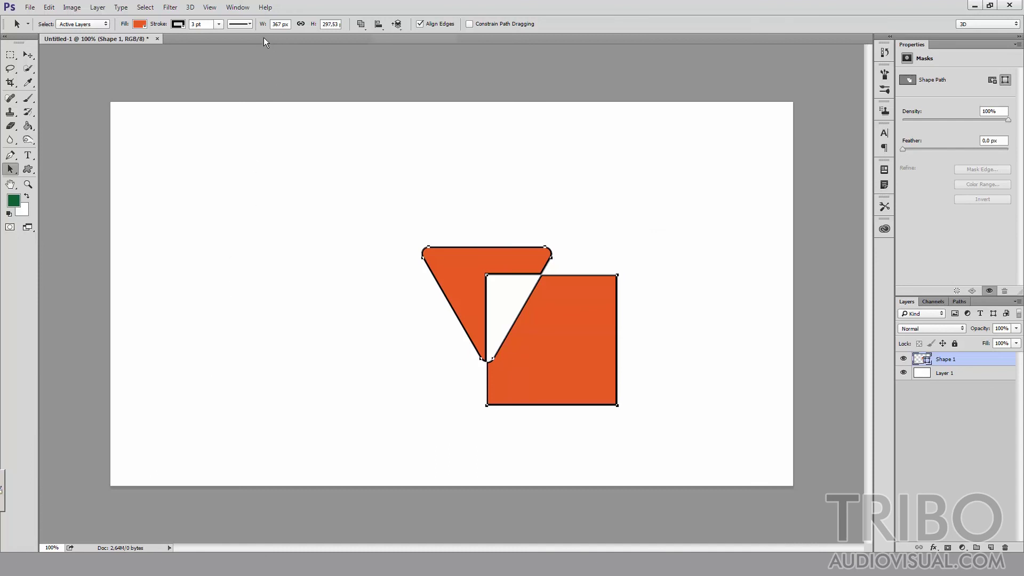
Step: Define the combined outline as custom shape 'Shape 1' and delete the orange shape layer
{"action": "left_click", "coordinate": [48, 7]}
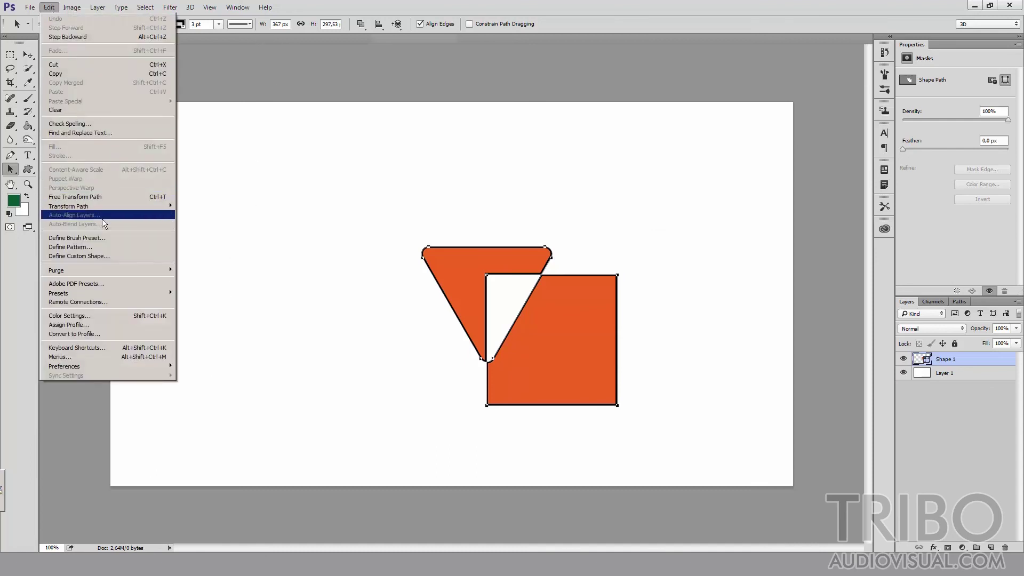
{"action": "left_click", "coordinate": [89, 256]}
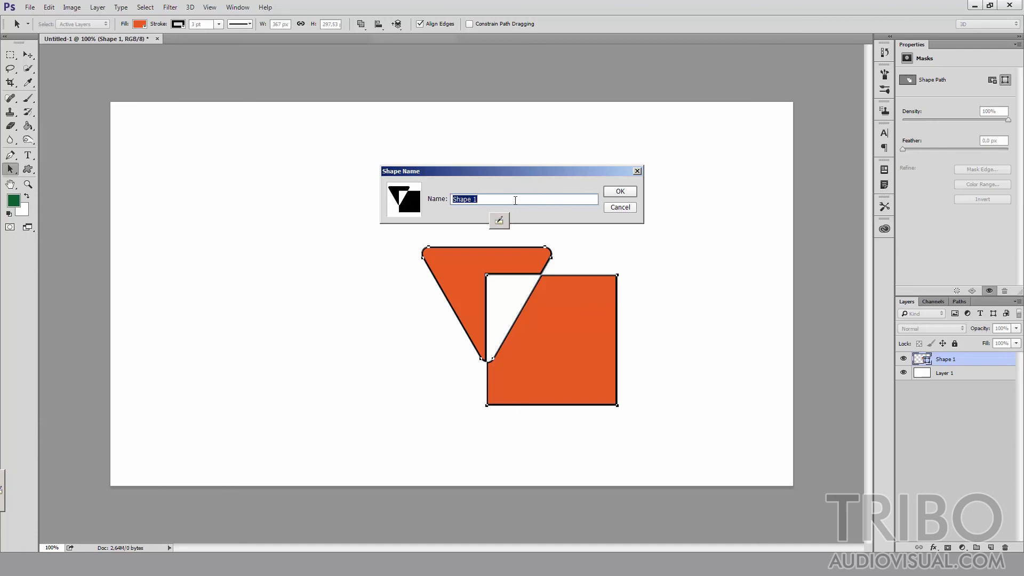
{"action": "left_click", "coordinate": [616, 193]}
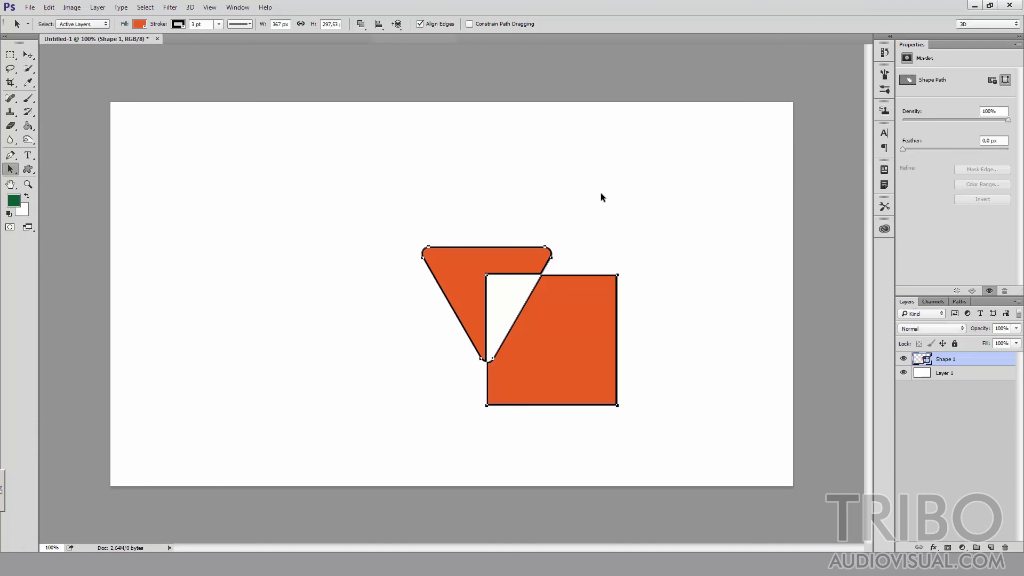
{"action": "left_click", "coordinate": [400, 205]}
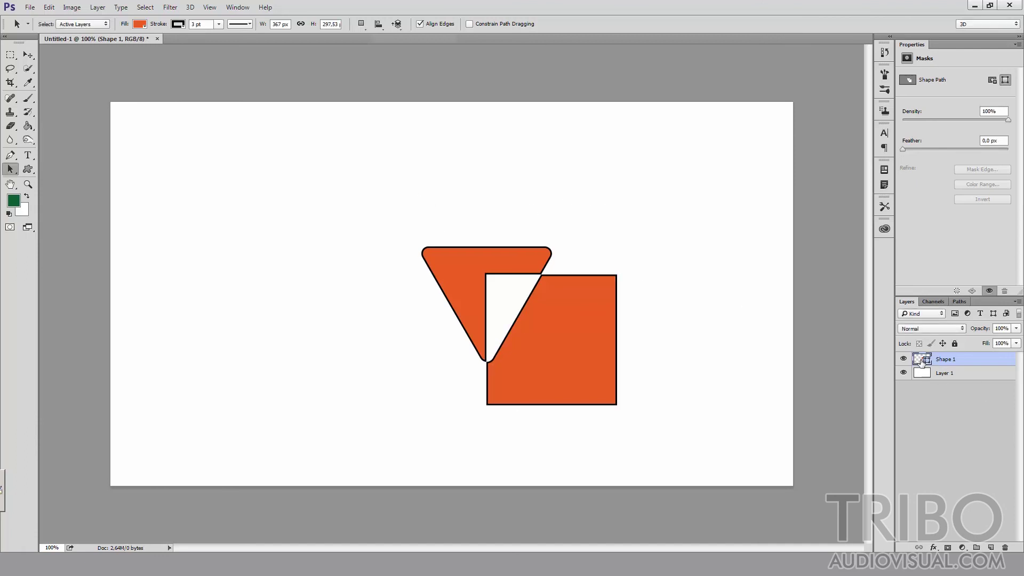
{"action": "key", "text": "Delete"}
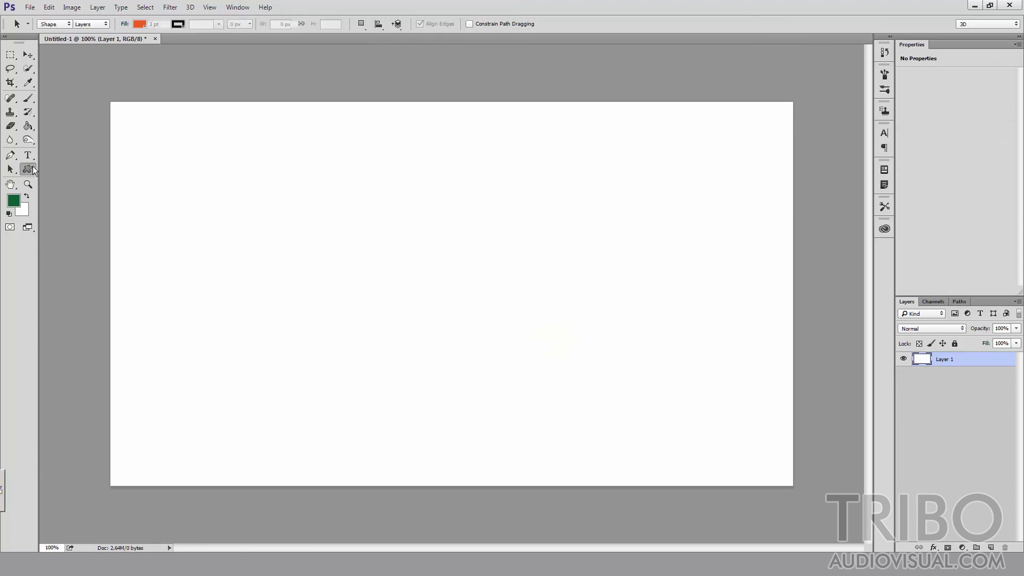
Step: Pick the saved square-and-triangle shape from the Shape picker and draw it on the canvas's left
{"action": "left_click", "coordinate": [29, 168]}
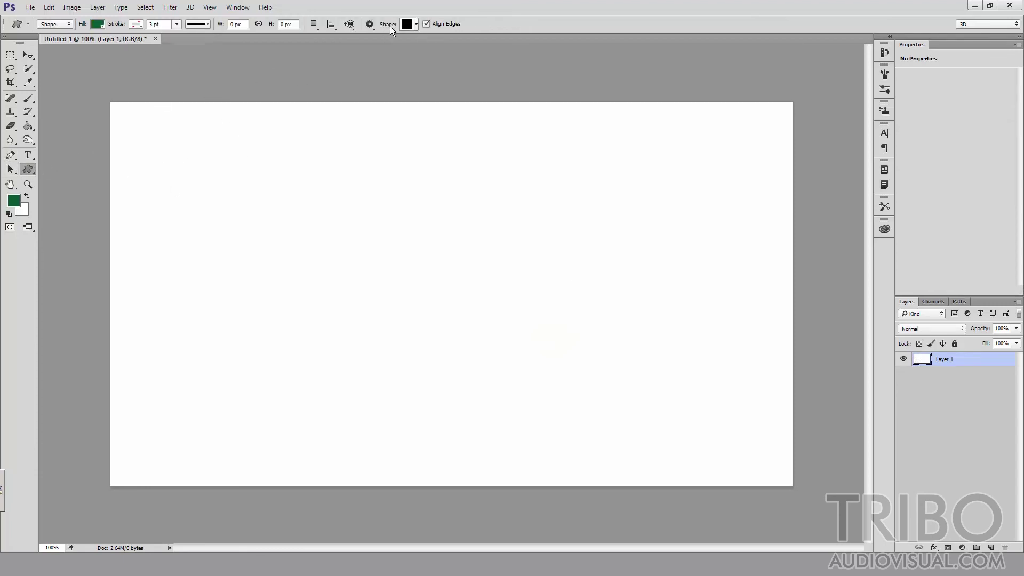
{"action": "left_click", "coordinate": [408, 24]}
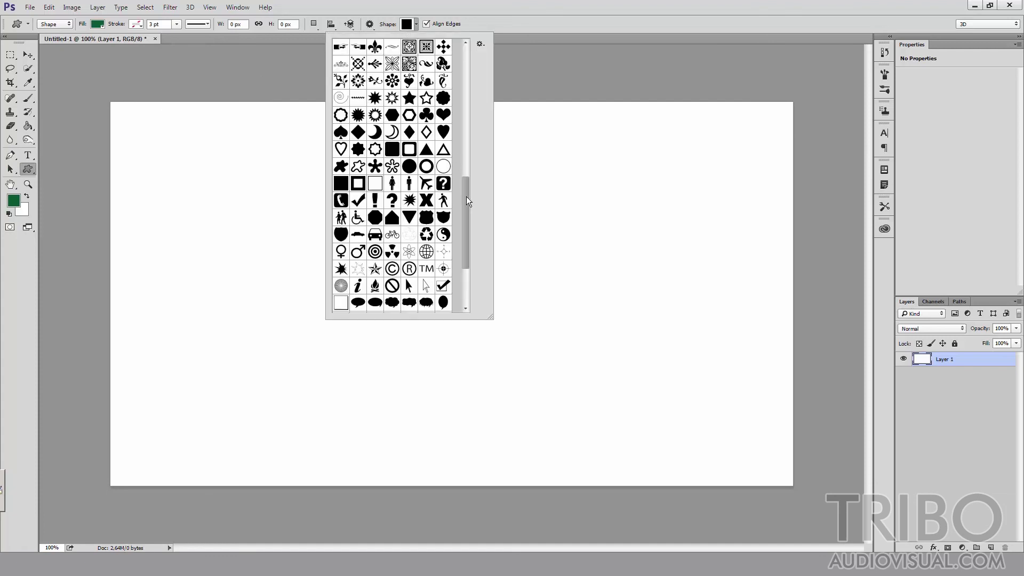
{"action": "left_click_drag", "start_coordinate": [467, 201], "coordinate": [468, 248]}
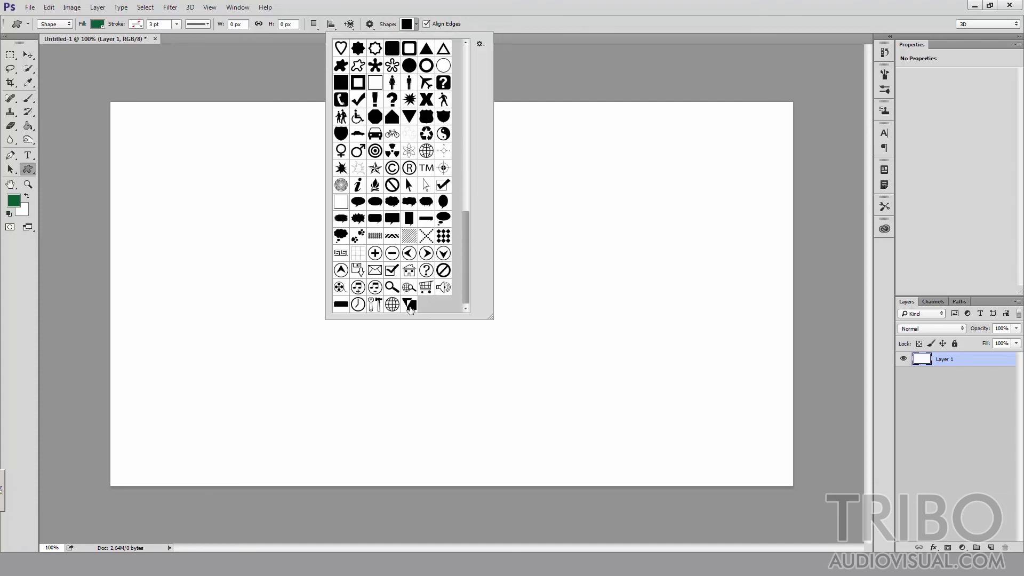
{"action": "left_click", "coordinate": [410, 306]}
{"action": "left_click", "coordinate": [257, 223]}
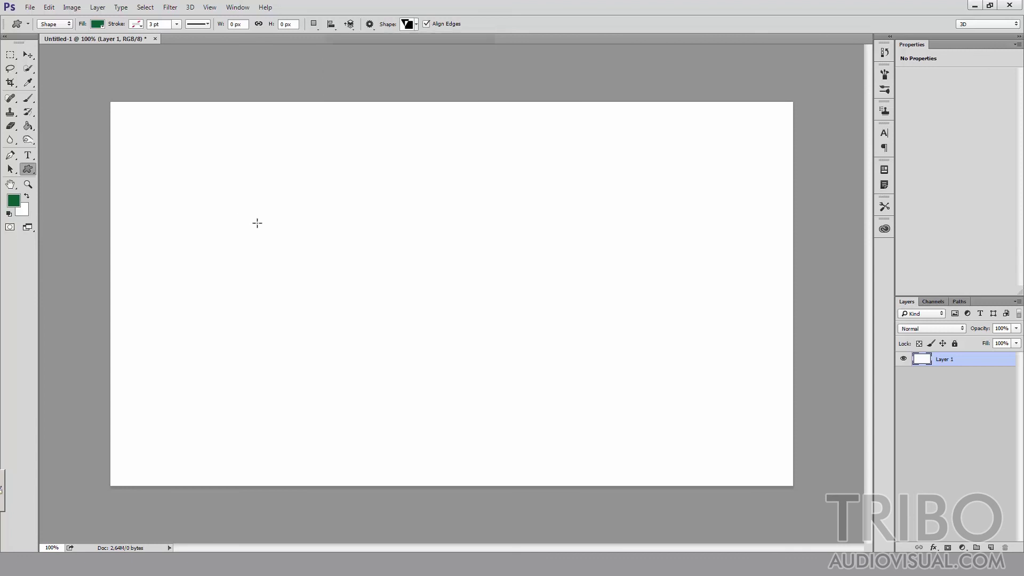
{"action": "left_click_drag", "start_coordinate": [257, 223], "coordinate": [462, 393]}
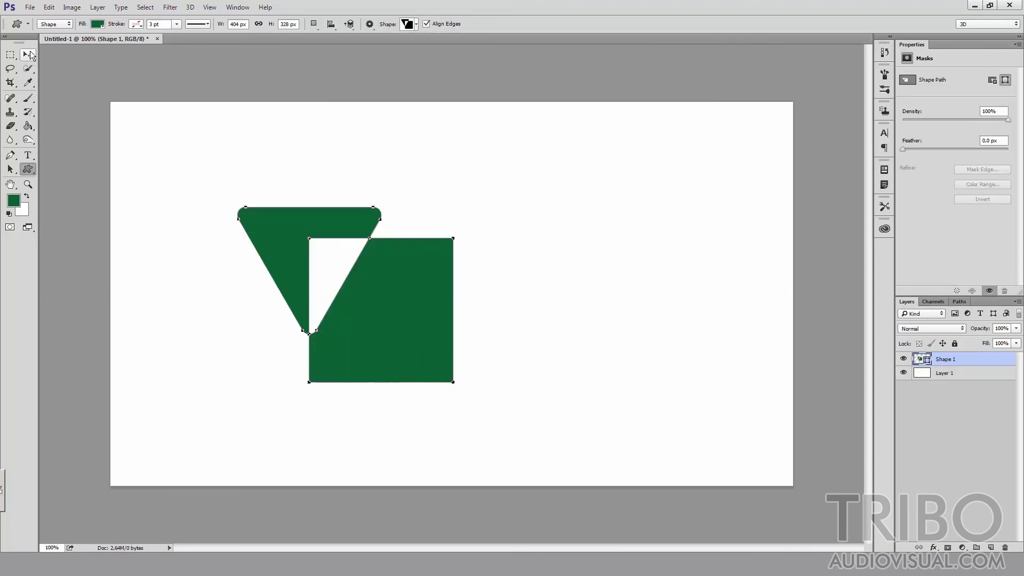
Step: Change the custom shape's fill to blue and move it right toward the canvas centre
{"action": "left_click", "coordinate": [97, 24]}
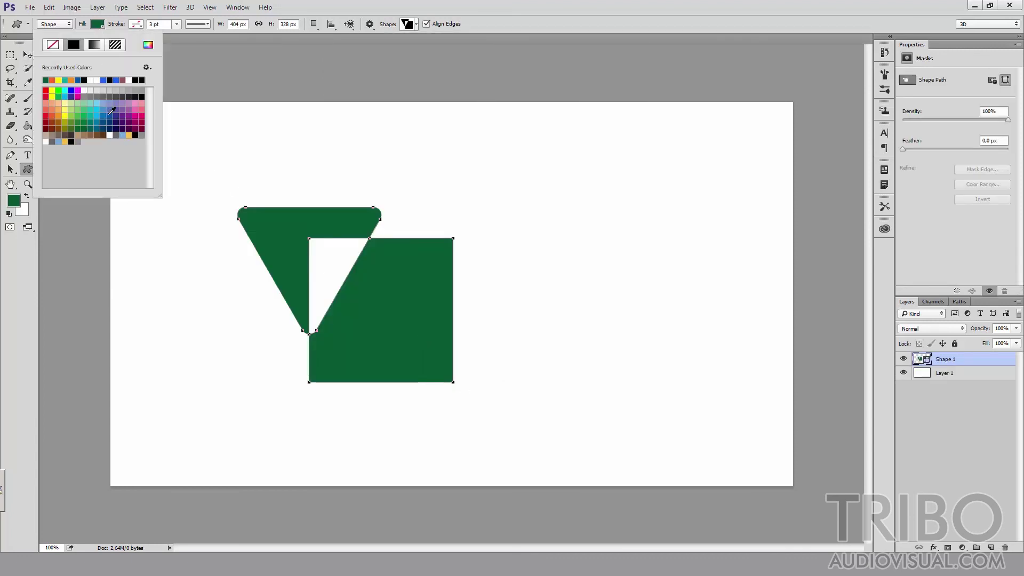
{"action": "left_click", "coordinate": [110, 112]}
{"action": "left_click", "coordinate": [96, 285]}
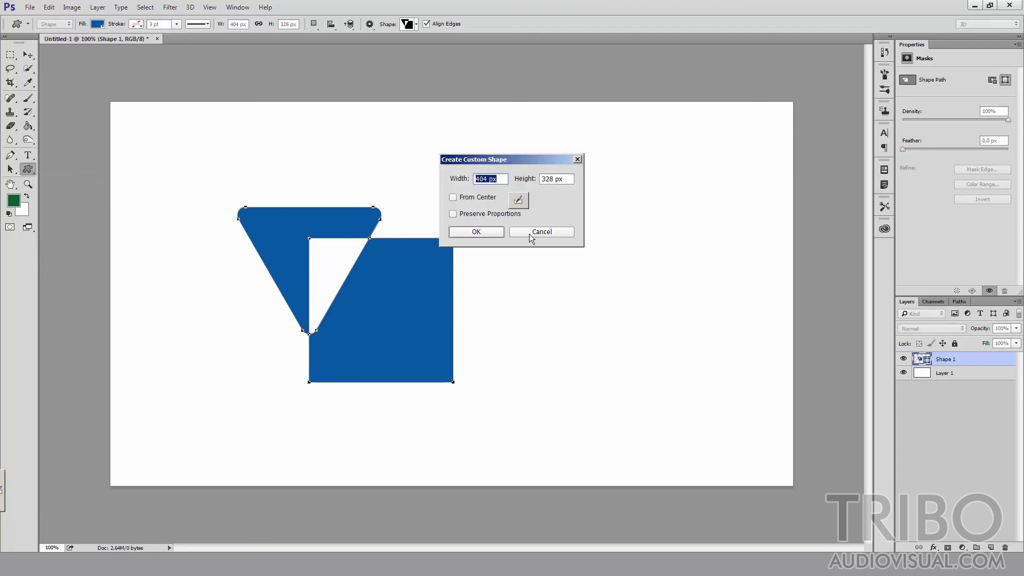
{"action": "left_click", "coordinate": [491, 232]}
{"action": "key", "text": "ctrl+z"}
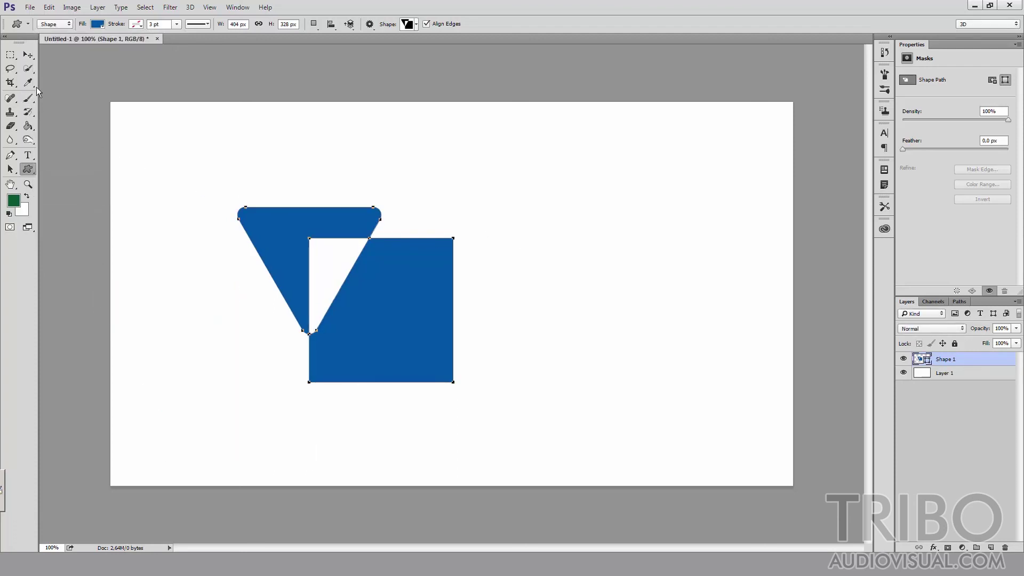
{"action": "left_click", "coordinate": [28, 55]}
{"action": "left_click_drag", "start_coordinate": [375, 295], "coordinate": [472, 294]}
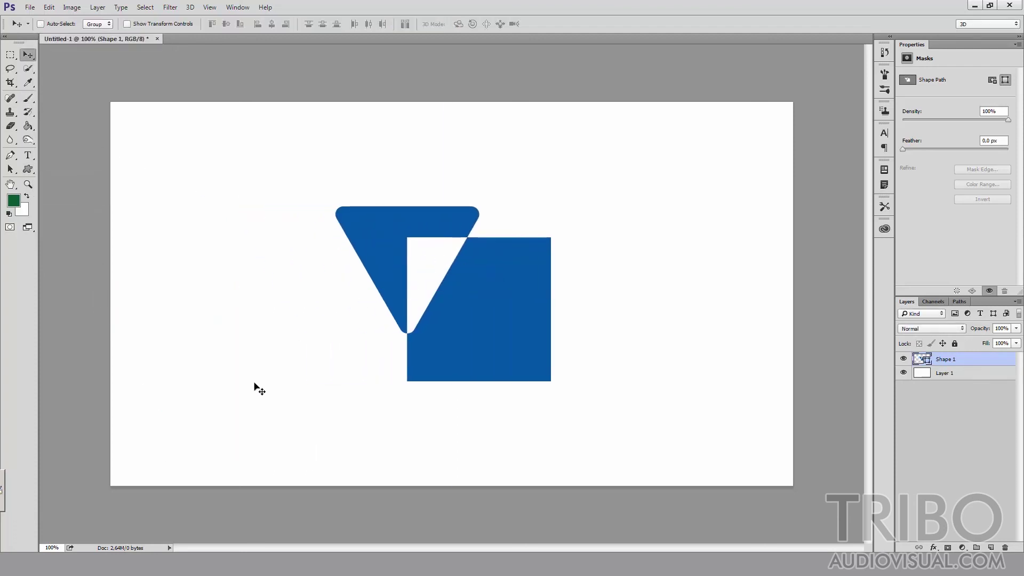